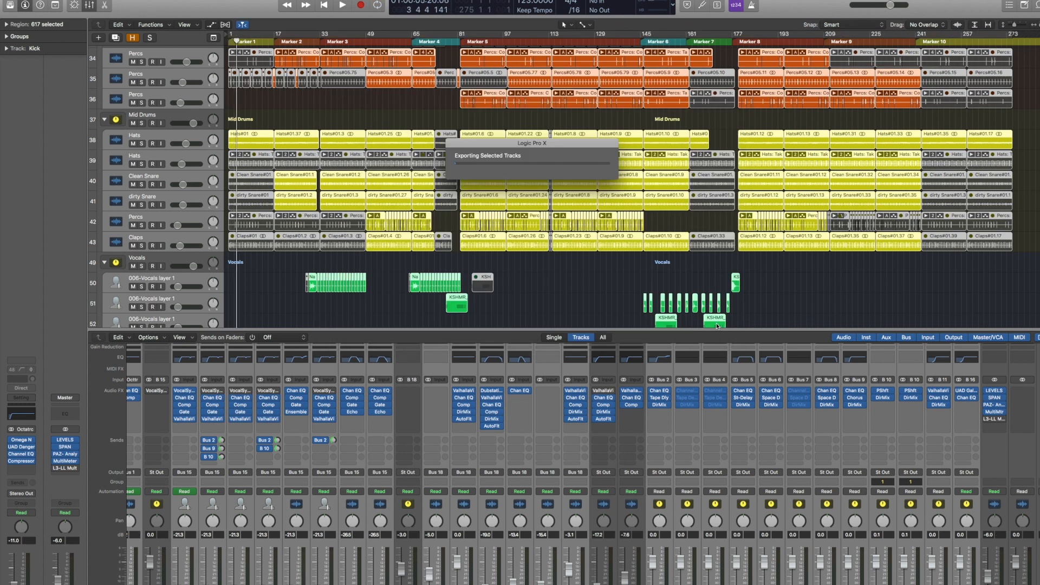
left_click(1036, 35)
double_click(854, 51)
key("super+Tab")
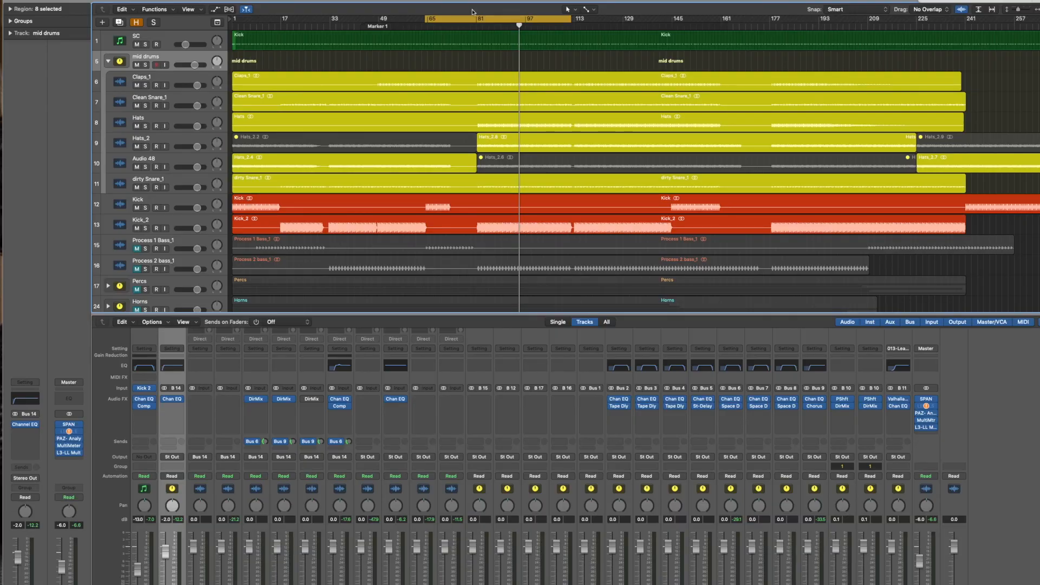
Review the channel strips of the Hats_2, Audio 48, Hats and dirty Snare_1 tracks in the mid drums stack
left_click(173, 136)
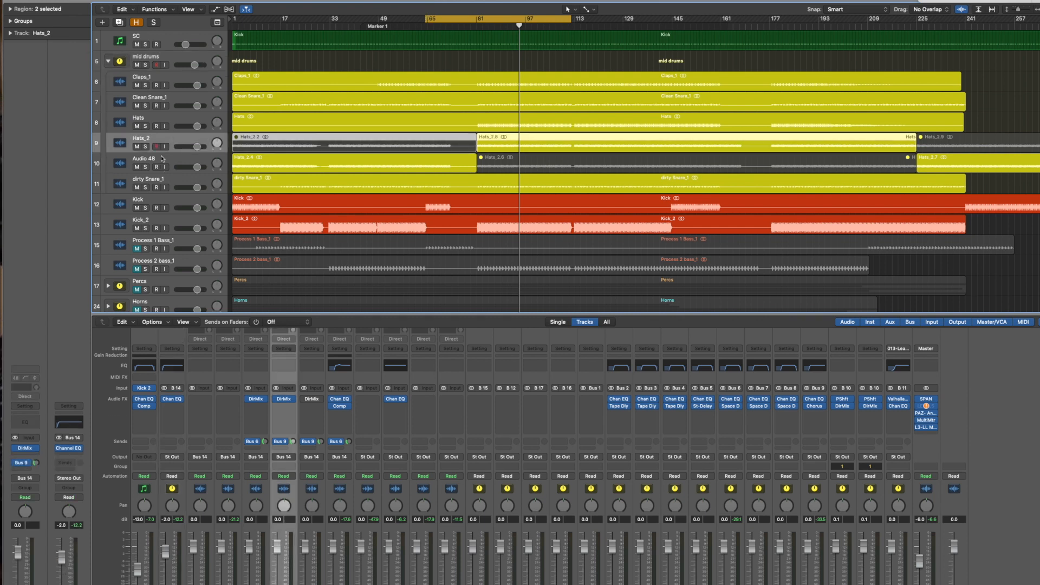
left_click(160, 158)
left_click(163, 140)
left_click(157, 121)
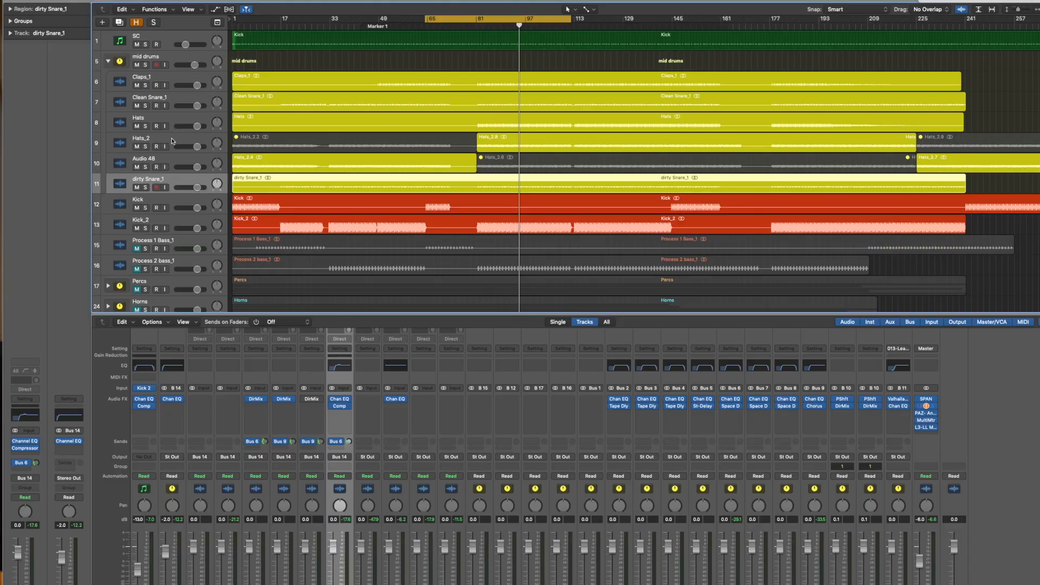
left_click(171, 138)
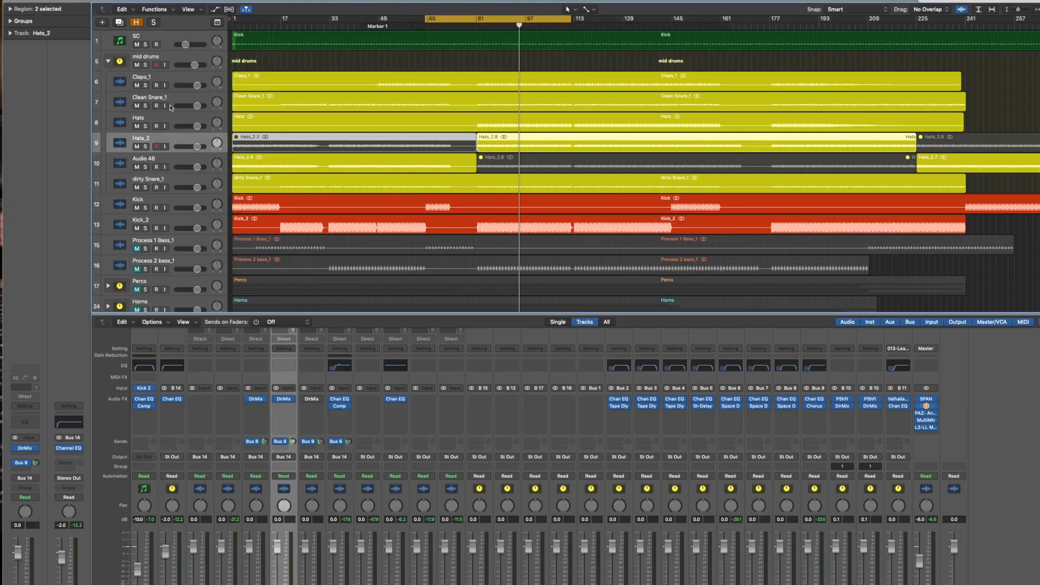
Audition the Hats track in solo from bar 81 and turn its solo off again
left_click(169, 121)
key("s")
key("space")
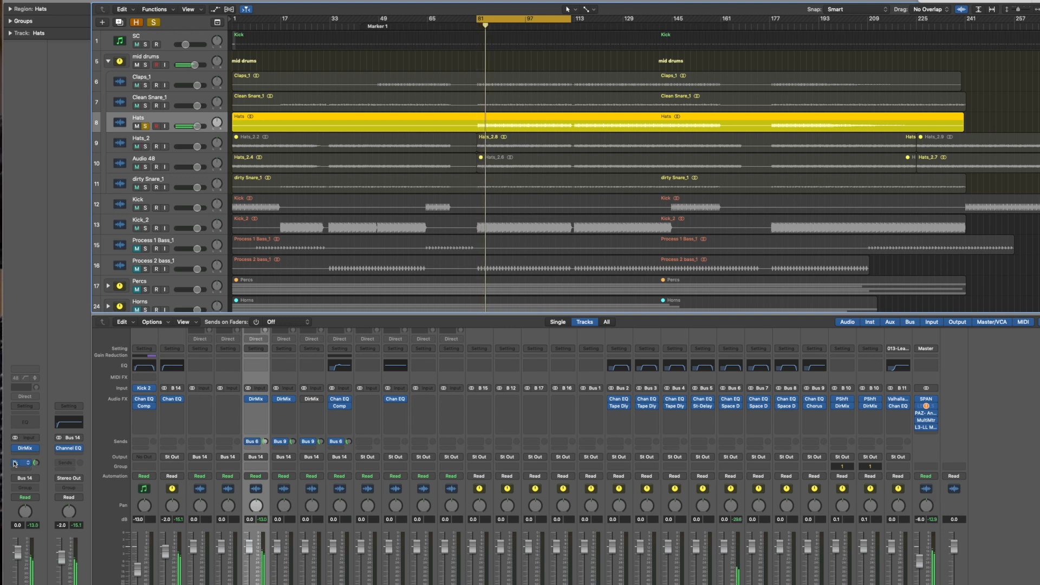
left_click(146, 127)
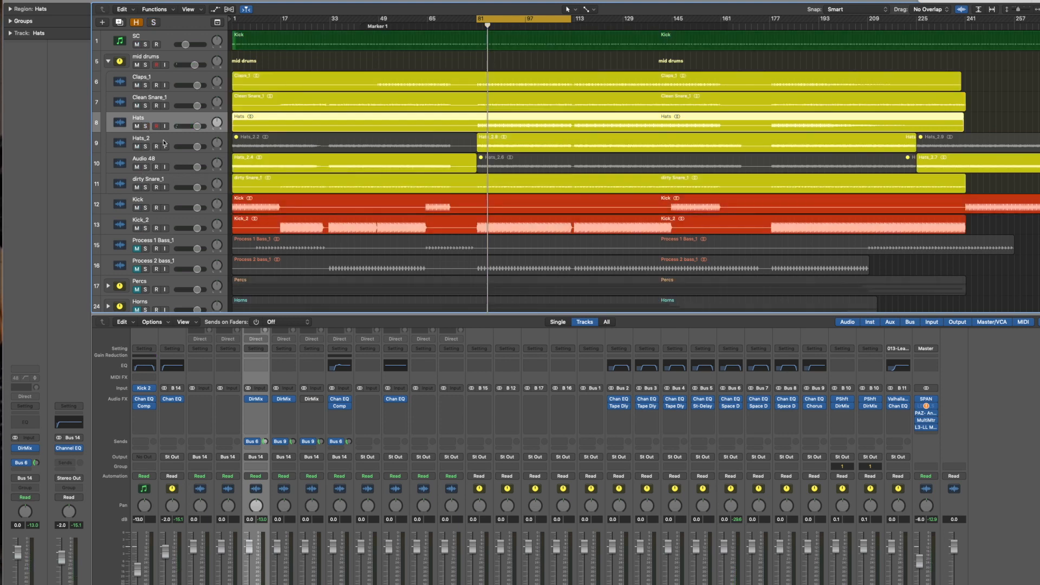
Review the Hats_2 and Audio 48 tracks, and play the mid drums together with the kicks from bar 81
left_click(164, 143)
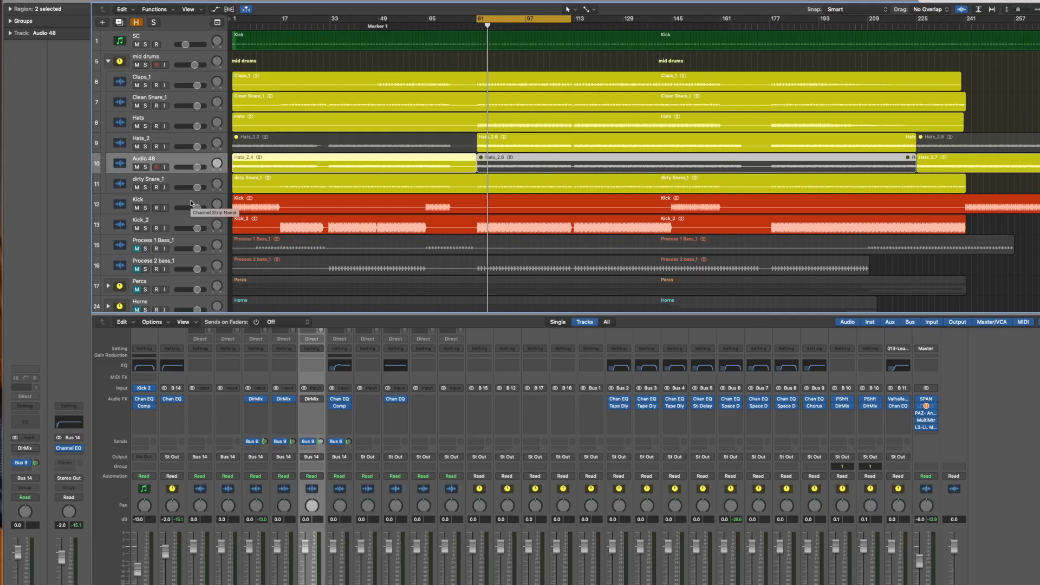
key("space")
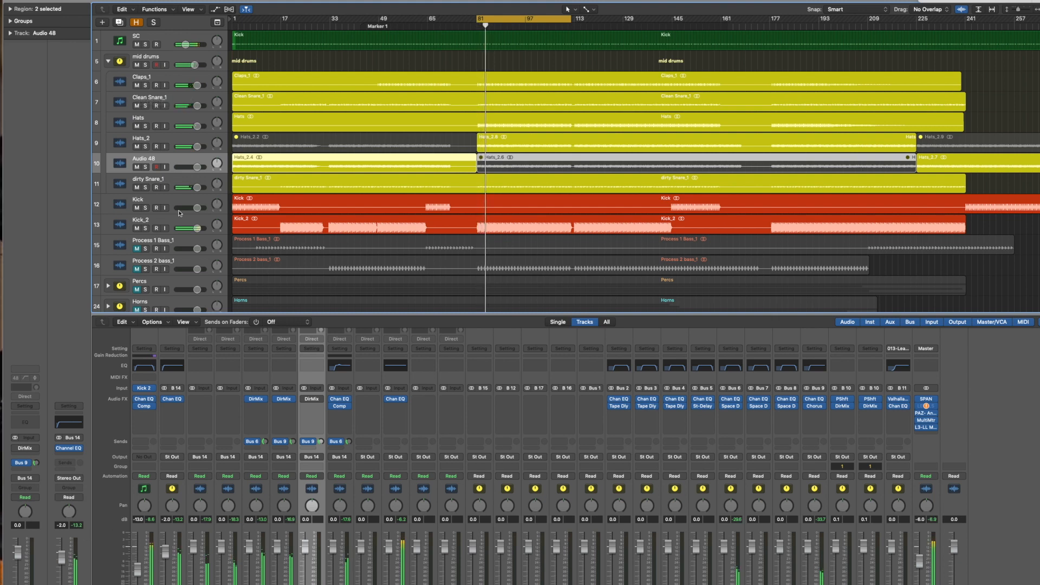
left_click(161, 55)
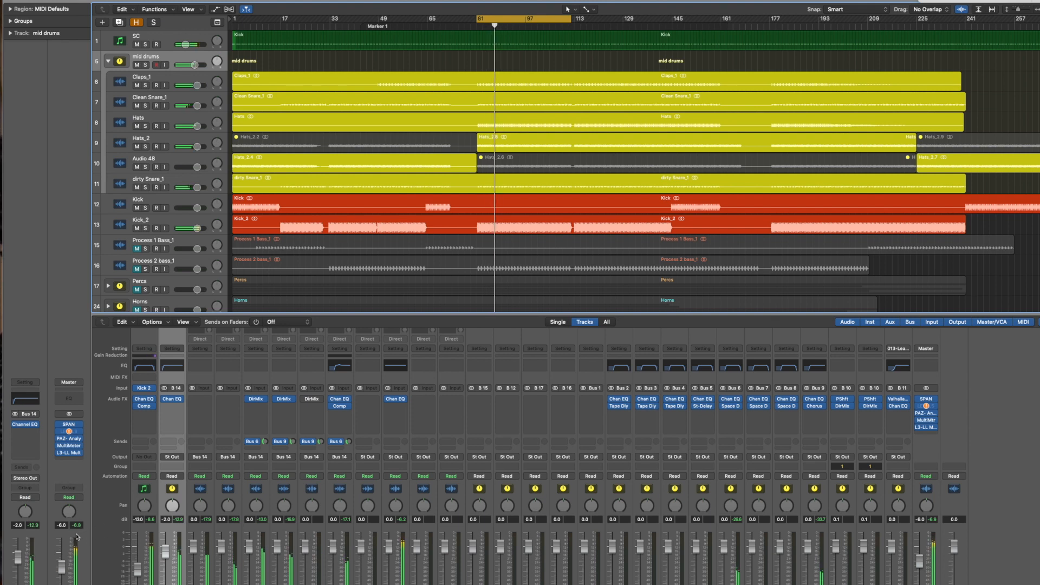
Inspect the L3-LL Multimaximizer settings on the Master channel and close the plug-in window
left_click(70, 453)
left_click(69, 453)
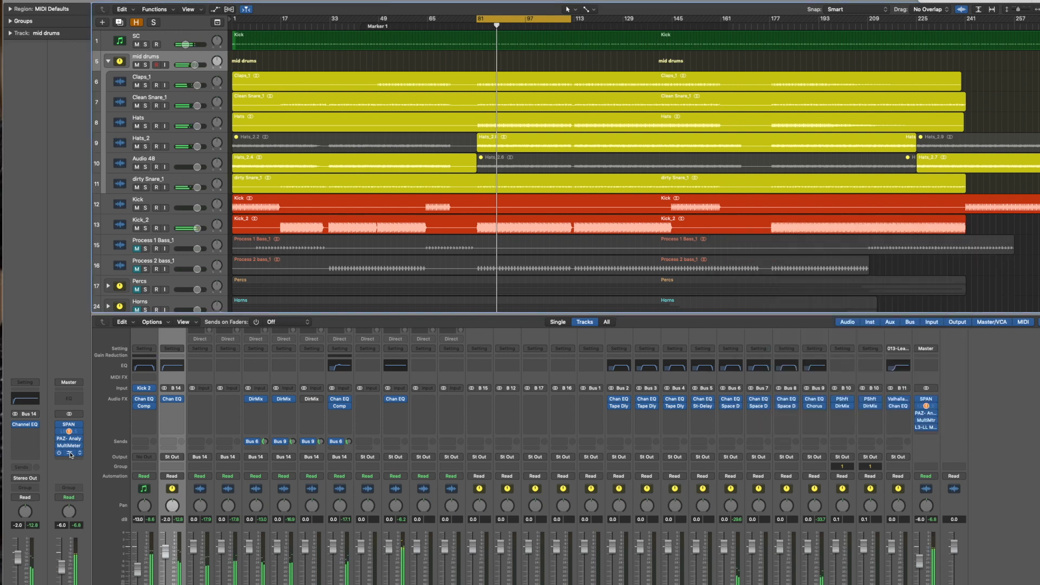
left_click(69, 452)
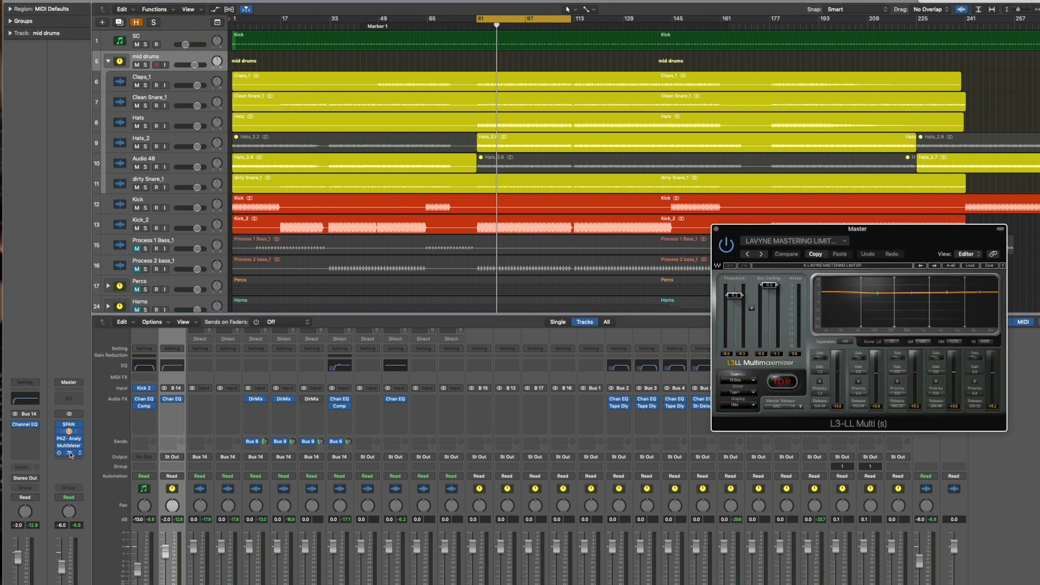
left_click(715, 230)
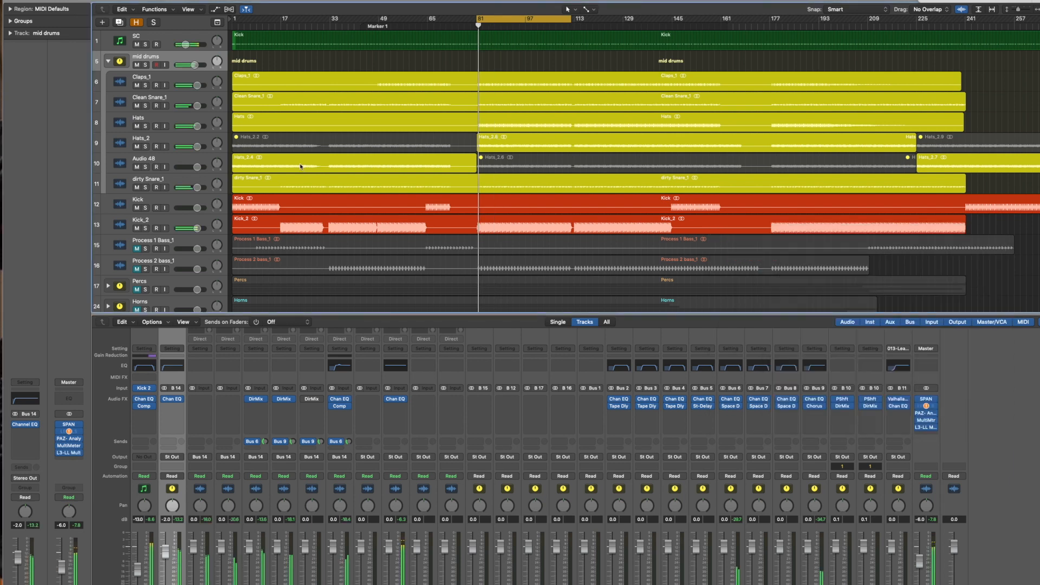
Start the cycle at bar 65 and give Process 1 Bass_1 a Channel EQ with a 94 Hz, 48 dB/Oct low cut
left_click_drag(476, 19, 425, 22)
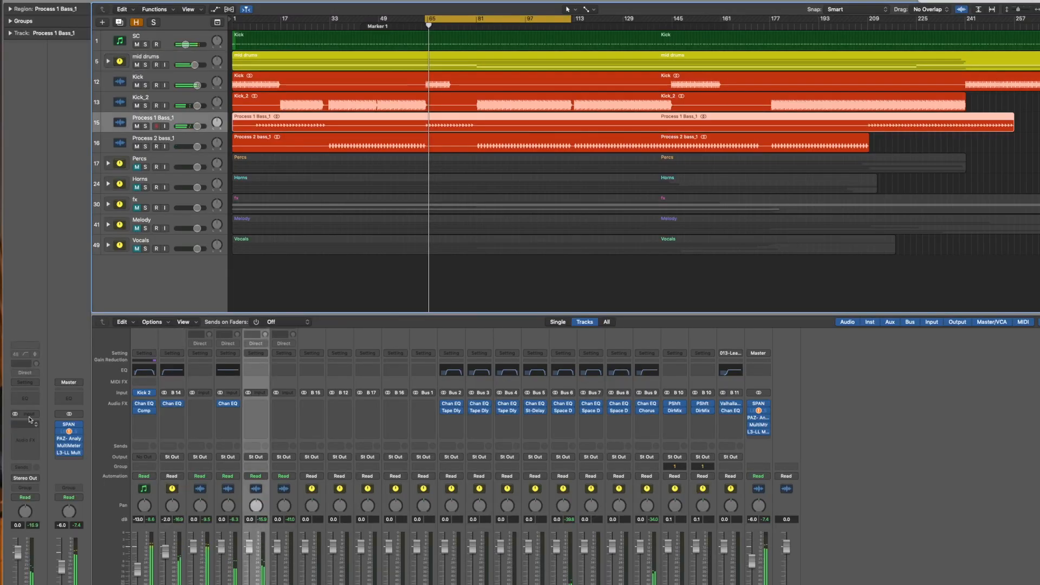
left_click(31, 399)
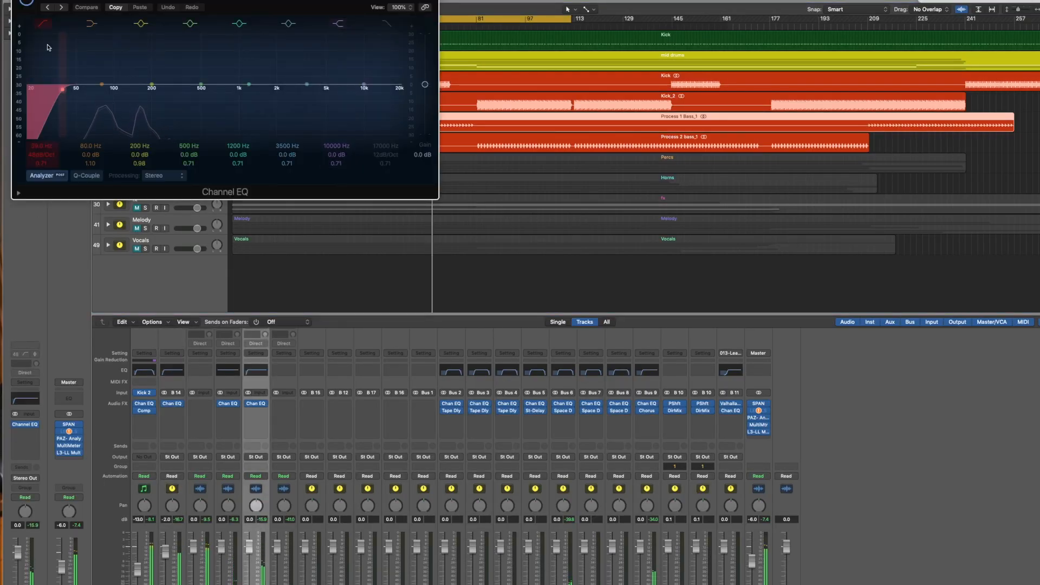
left_click(45, 25)
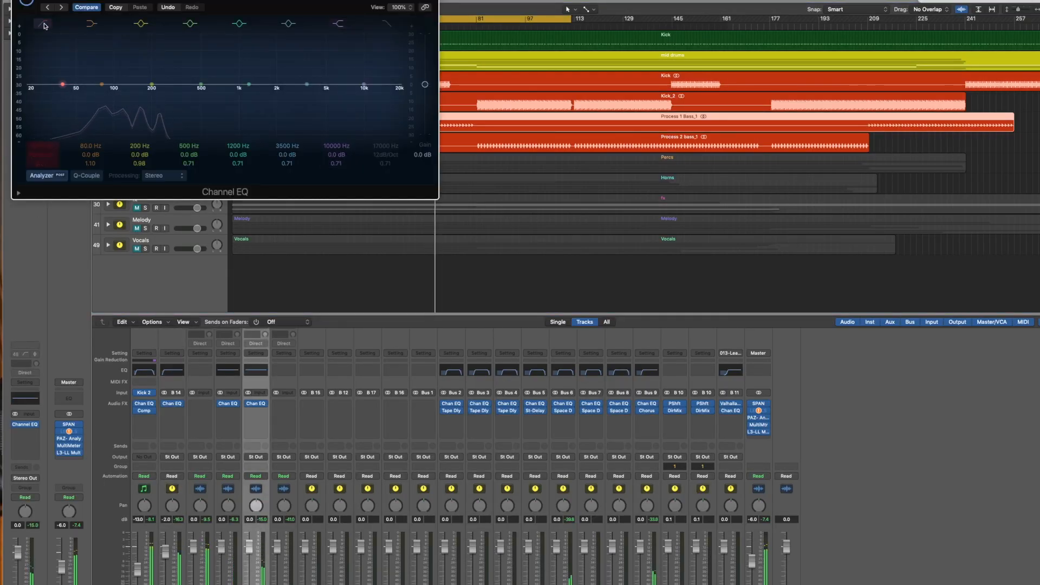
left_click(45, 24)
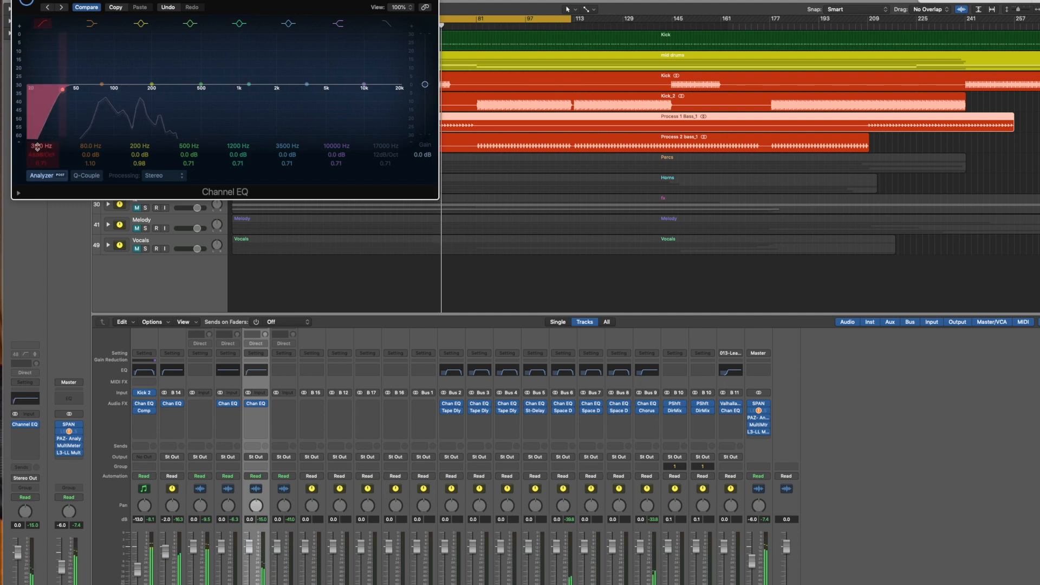
left_click_drag(37, 147, 37, 109)
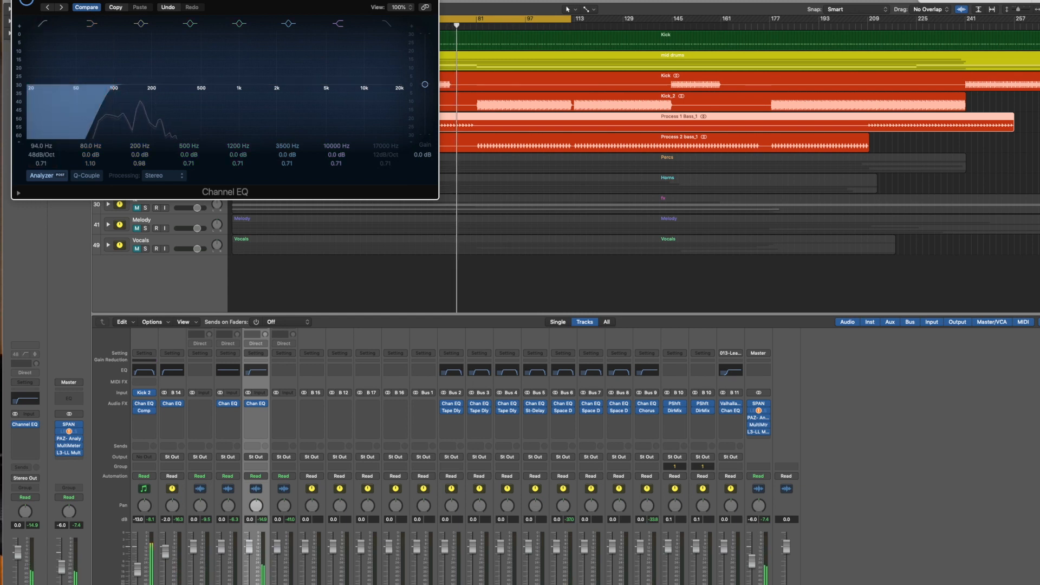
left_click(18, 1)
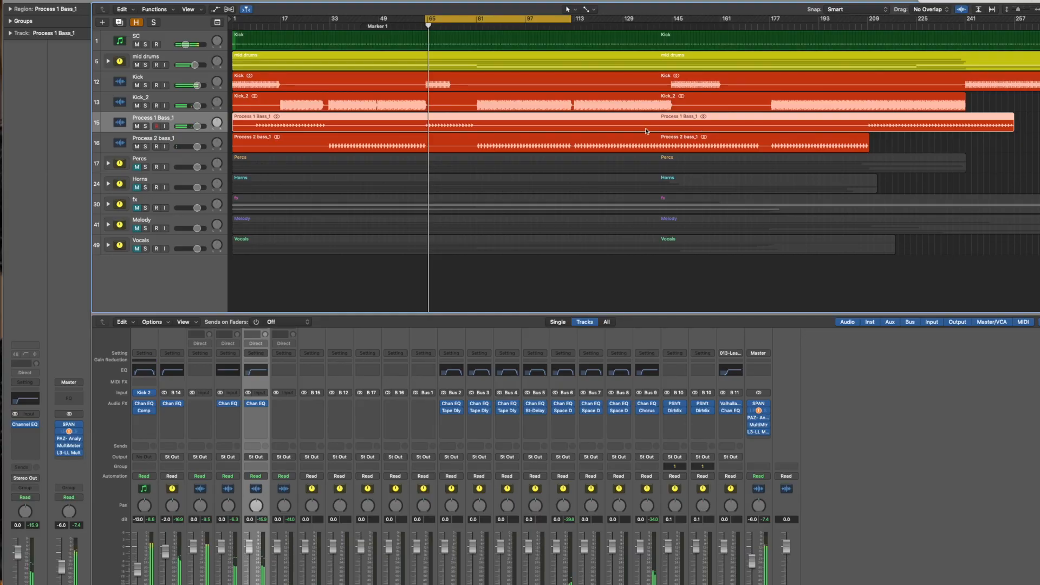
Start the cycle at bar 81 and give Process 2 bass_1 a Channel EQ with a 39 Hz, 48 dB/Oct low cut
left_click_drag(426, 19, 451, 33)
left_click(479, 26)
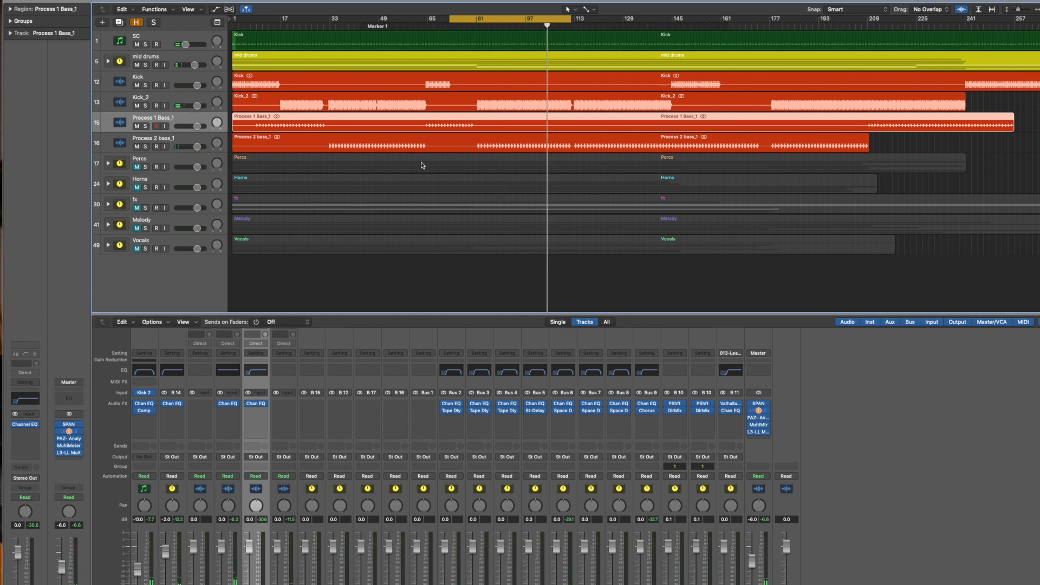
left_click(150, 140)
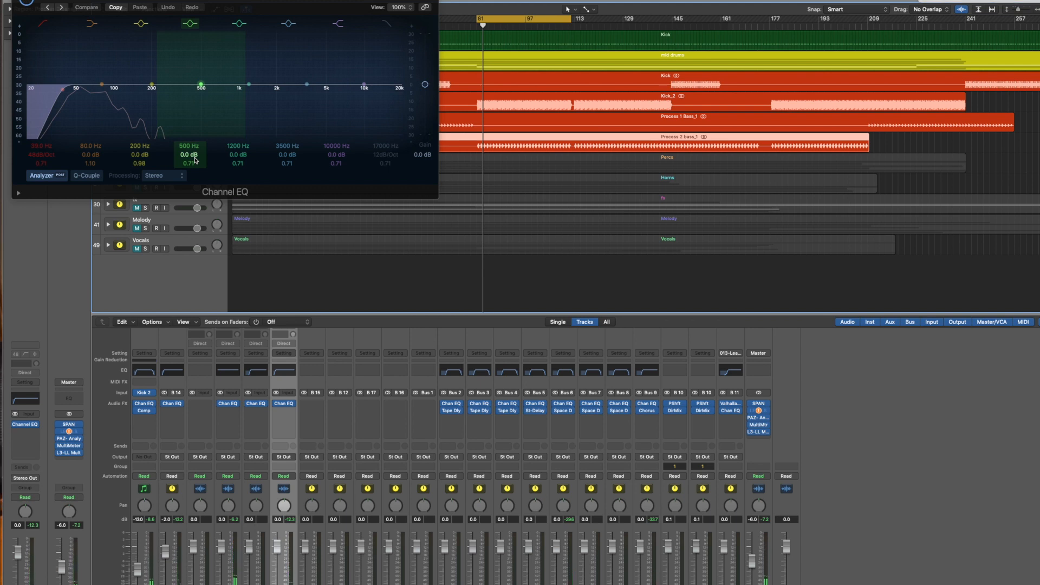
left_click(225, 108)
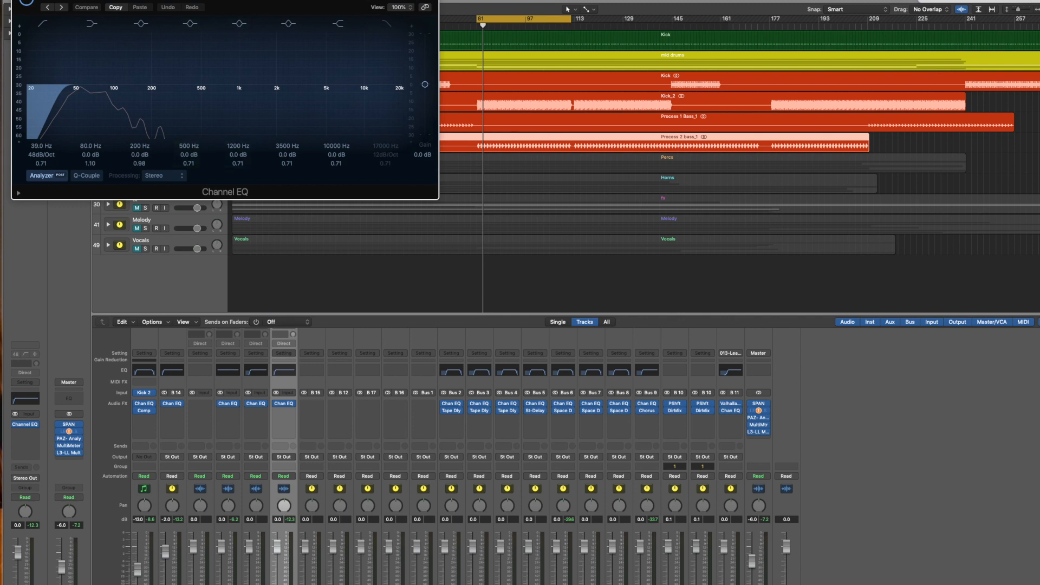
key("super+w")
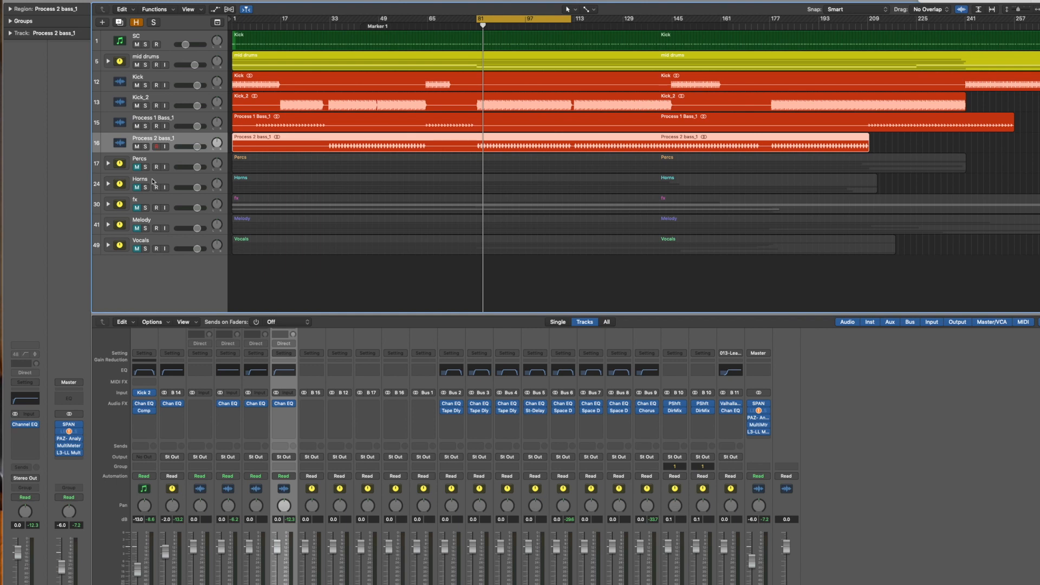
Move the Horns stack above Percs, and place the Melody stack directly below Process 2 bass_1, unmuted and expanded
left_click_drag(155, 181, 157, 157)
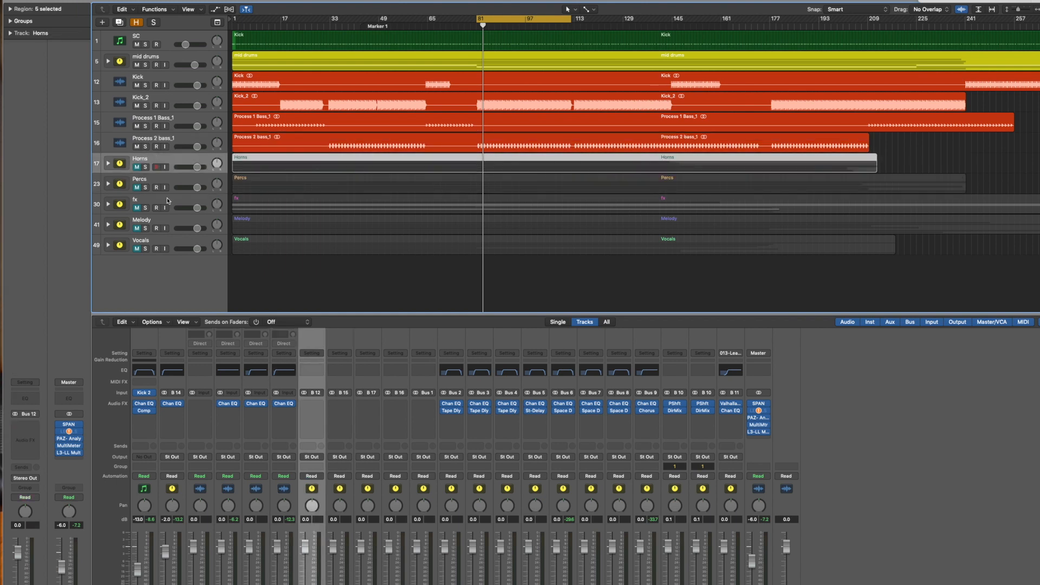
left_click_drag(155, 224, 139, 169)
Audition Wet Arp_1 in solo from bar 1, and give it a low-cut Channel EQ and a level of -4.2 dB
left_click_drag(474, 20, 219, 46)
scroll(150, 256, "down", 1)
key("space")
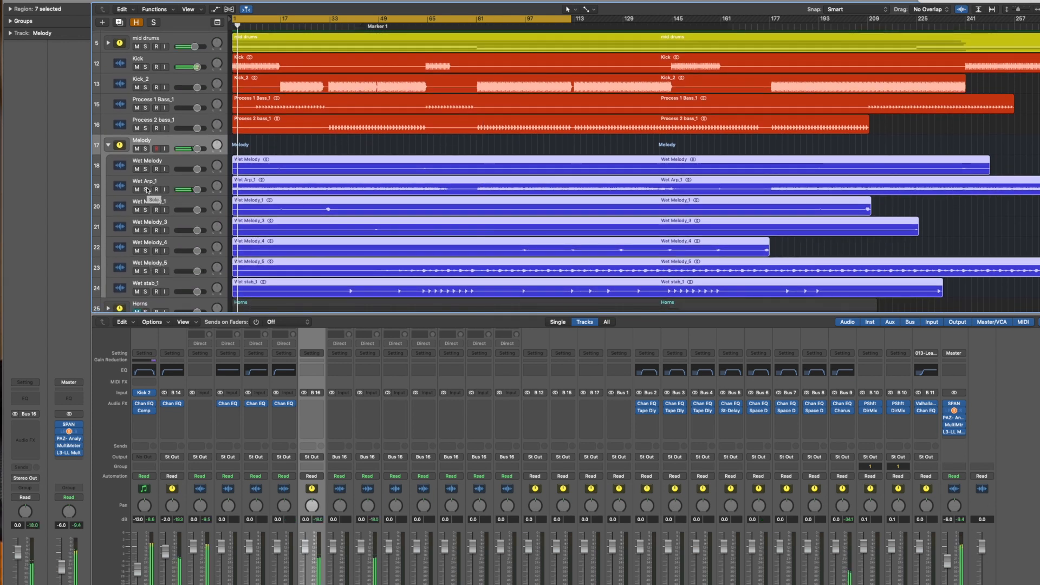
left_click(146, 189)
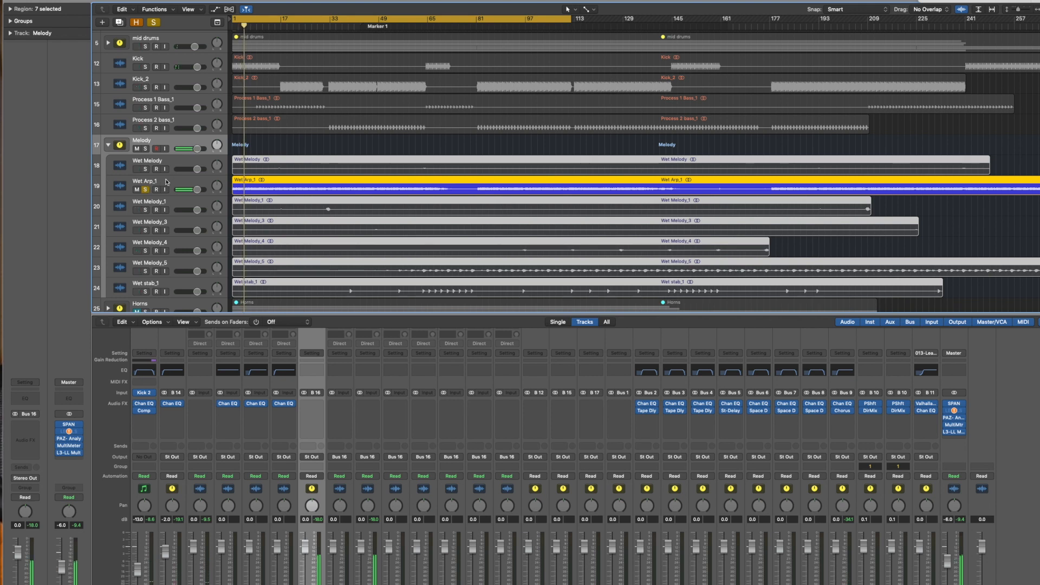
left_click(167, 182)
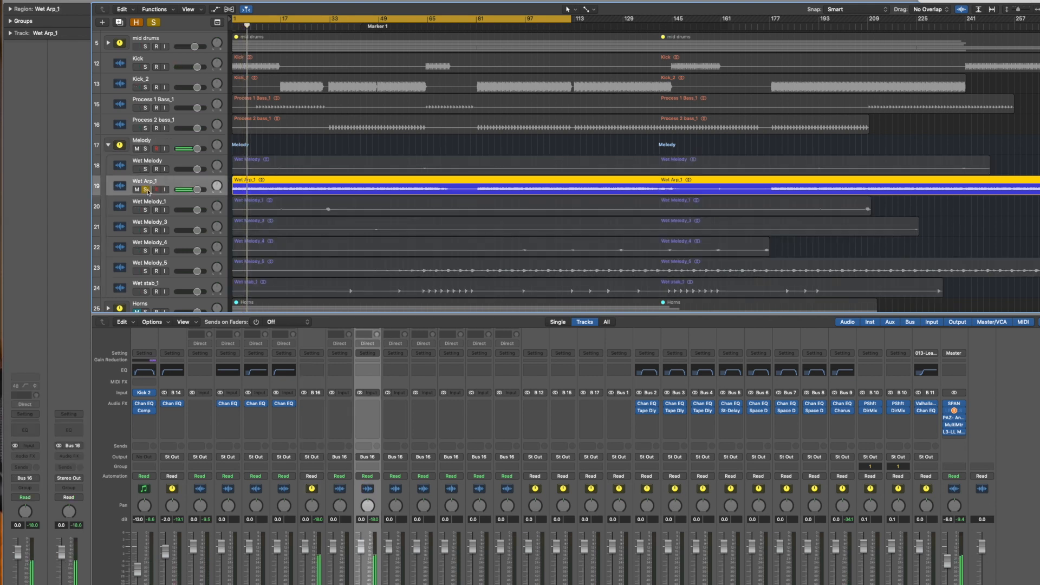
left_click(146, 189)
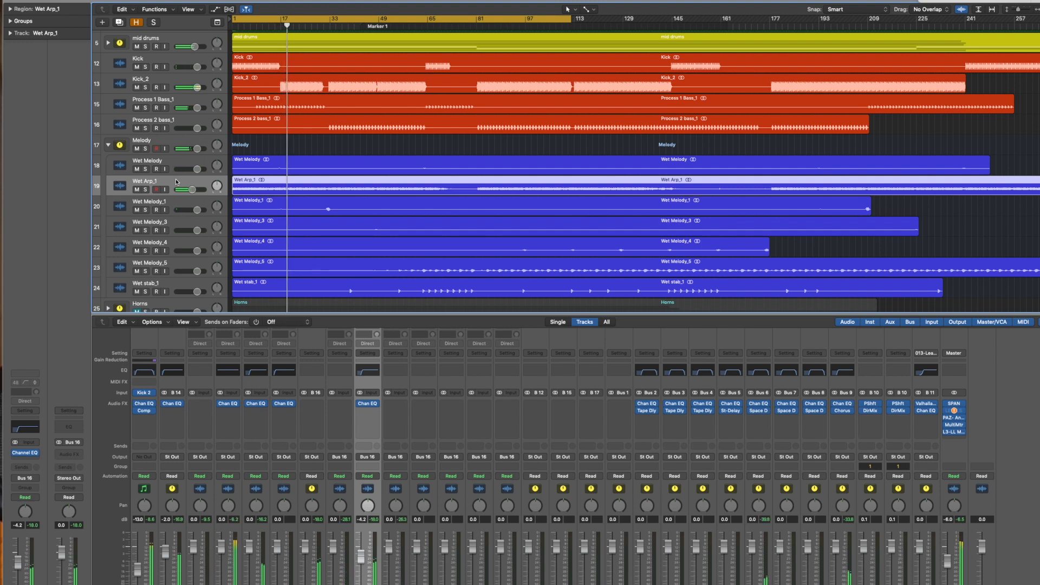
Move the Wet Melody track below Wet Arp_1 inside the Melody stack and select Wet Arp_1
left_click(170, 169)
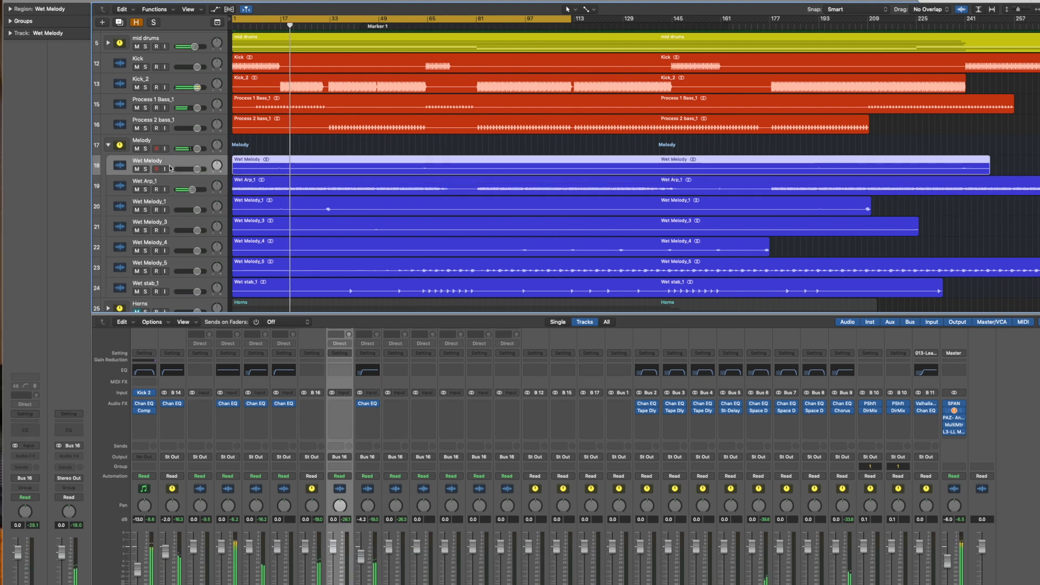
left_click_drag(169, 168, 169, 195)
key("Up")
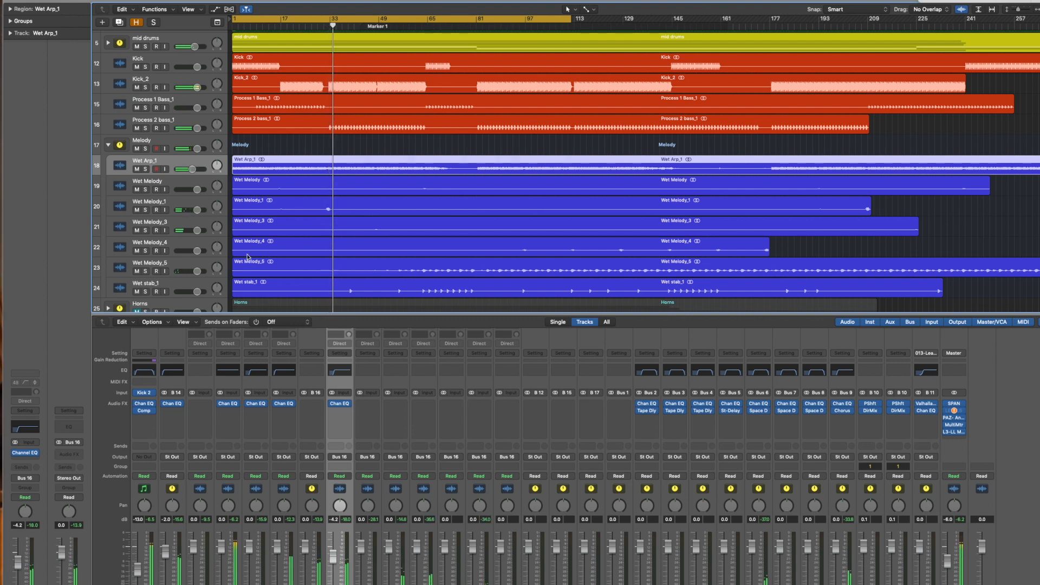
Add a send from Wet Melody_1 to Bus 8 (Long verb), and start the cycle at about bar 33 for playback
left_click(168, 205)
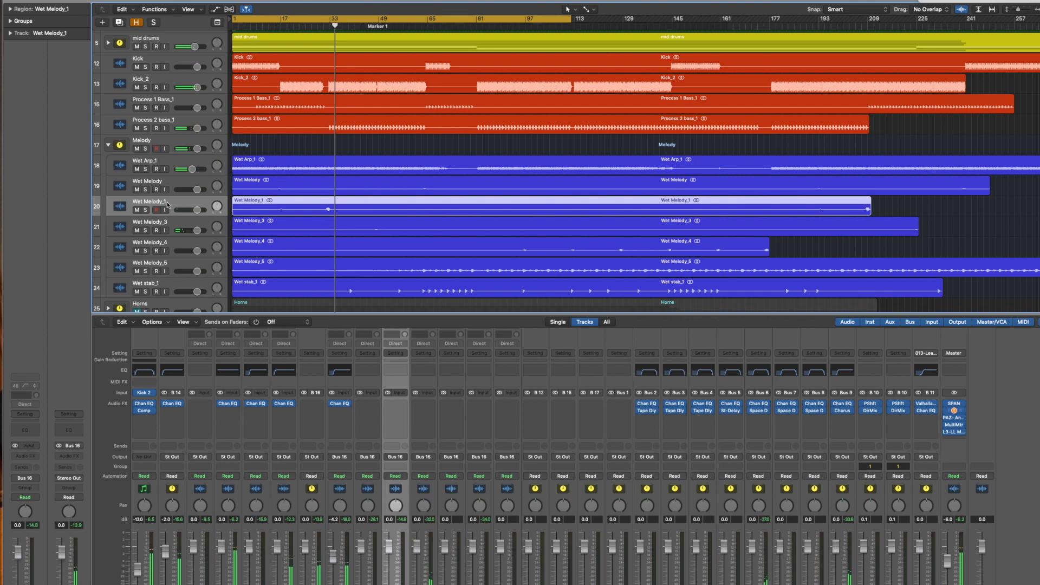
left_click(29, 469)
mouse_move(60, 482)
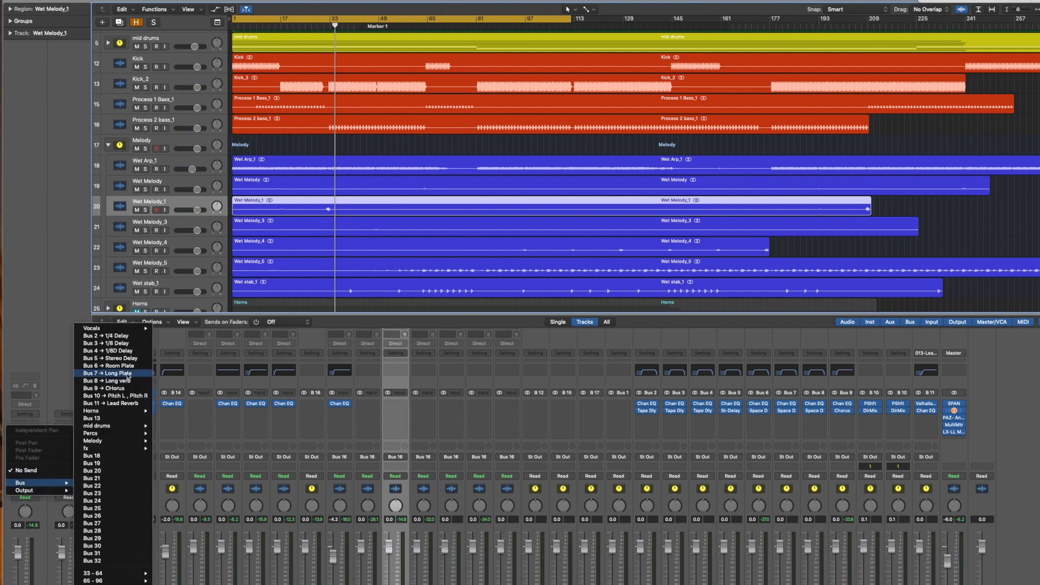
left_click(135, 383)
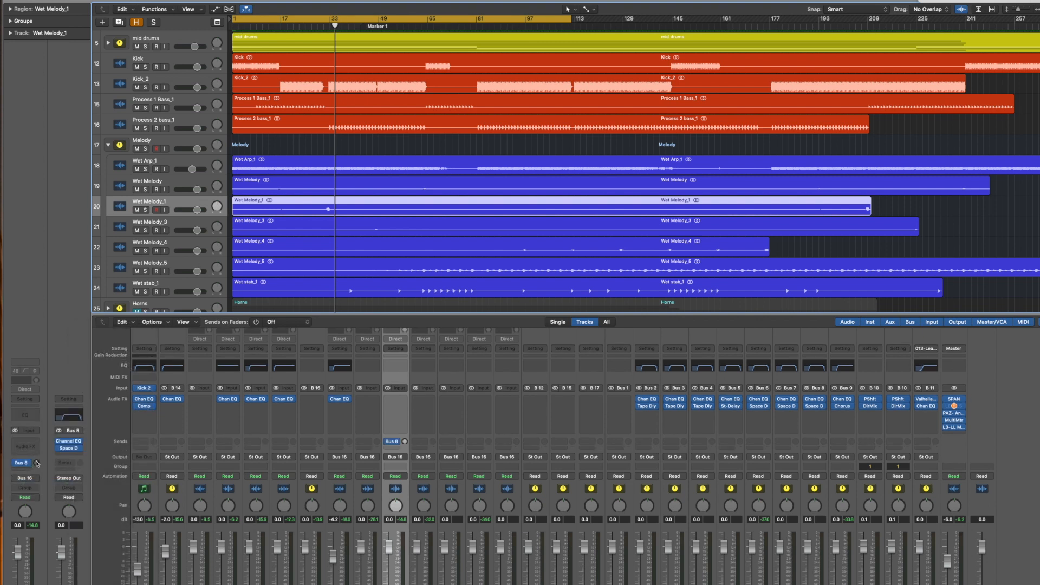
left_click_drag(335, 25, 323, 26)
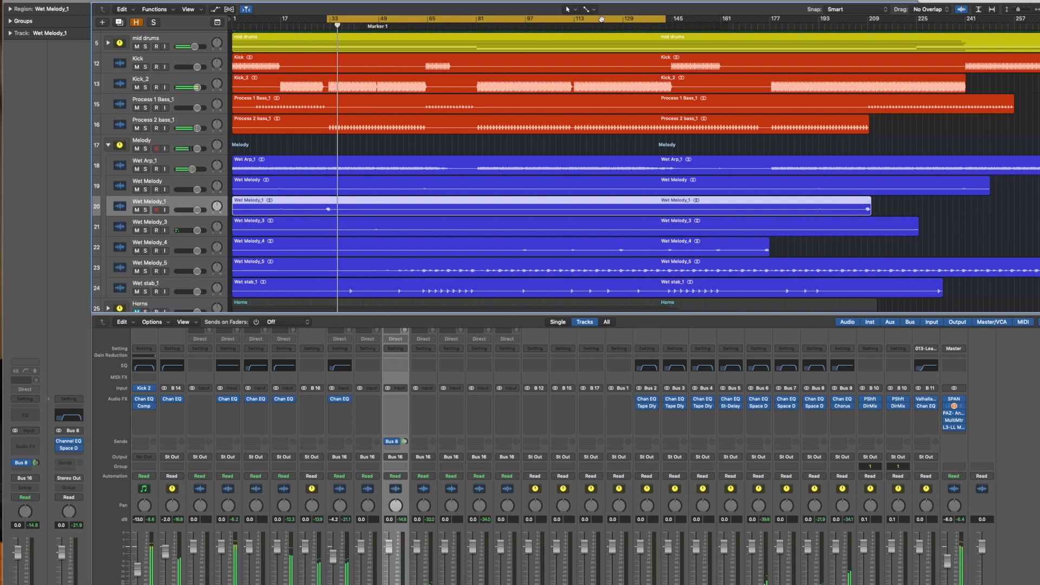
Check the Wet Melody_3 track and lower the Wet stab_1 track's volume to -2.0 dB
left_click(158, 227)
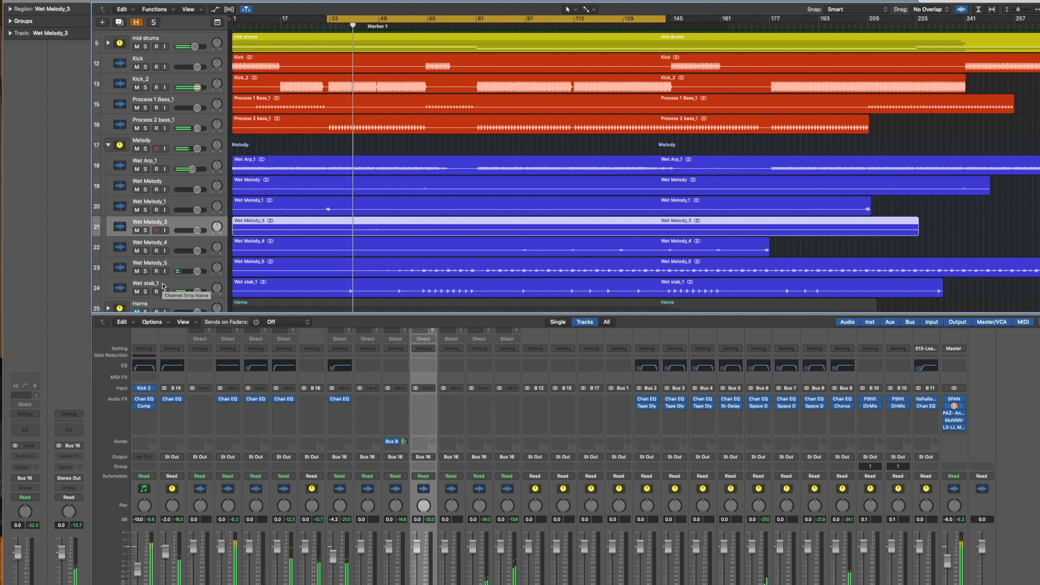
left_click_drag(180, 288, 175, 290)
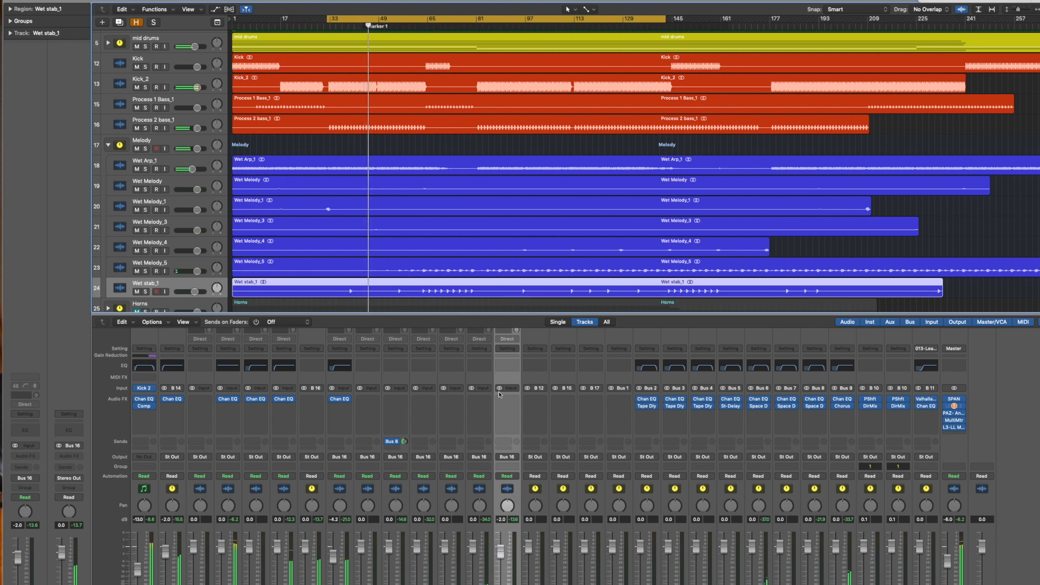
Add a raised send from Wet stab_1 to Bus 8 (Long verb) and set the track's volume to 0.0 dB
left_click(509, 444)
mouse_move(533, 457)
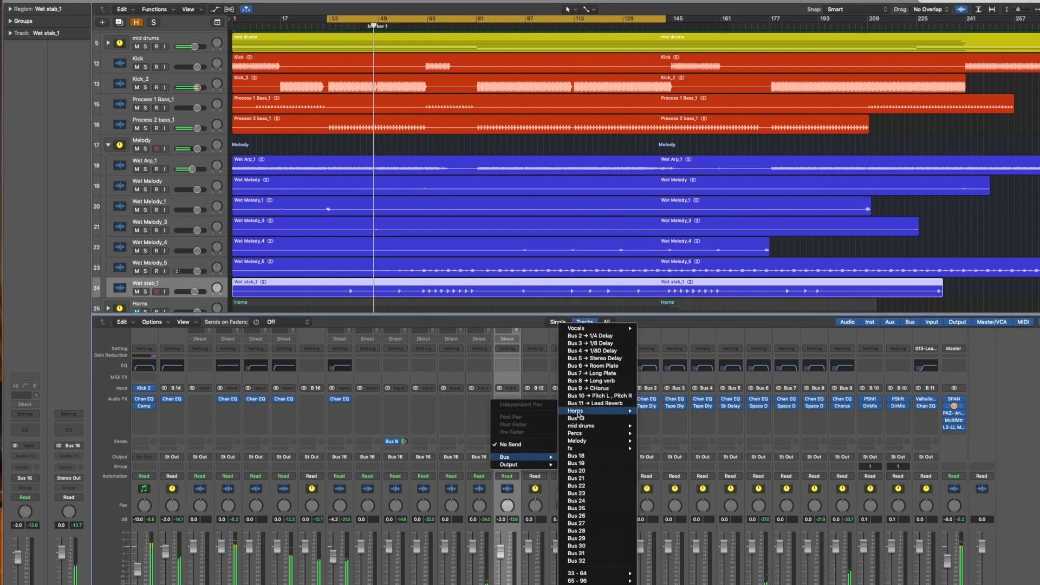
left_click(603, 381)
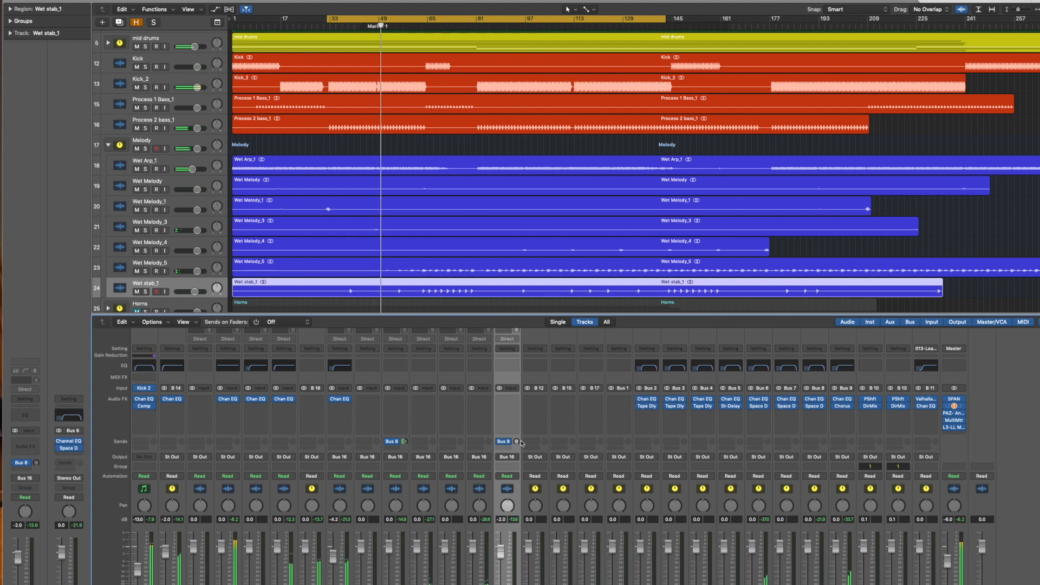
left_click_drag(514, 444, 509, 424)
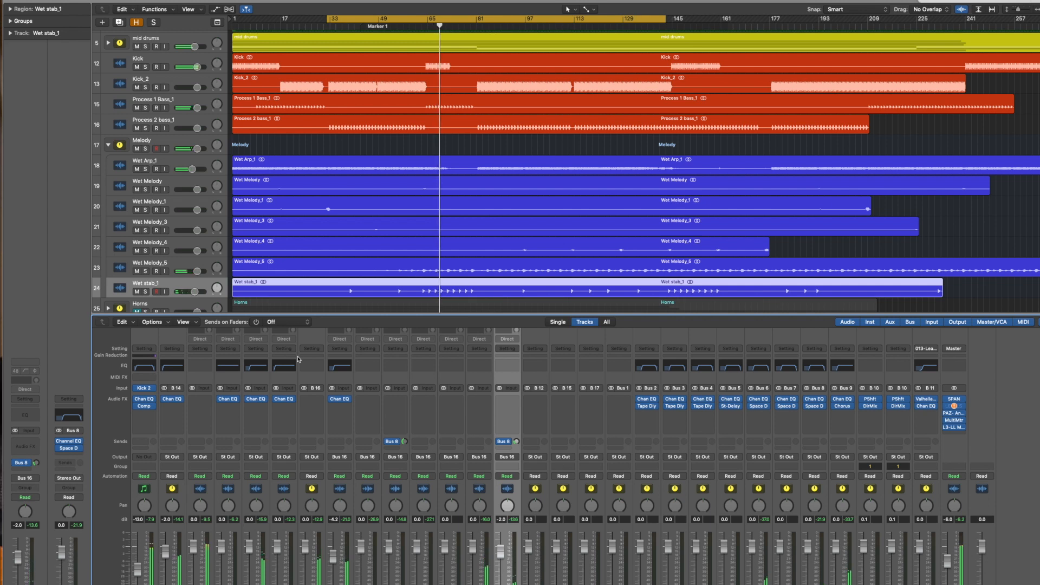
left_click_drag(194, 291, 197, 291)
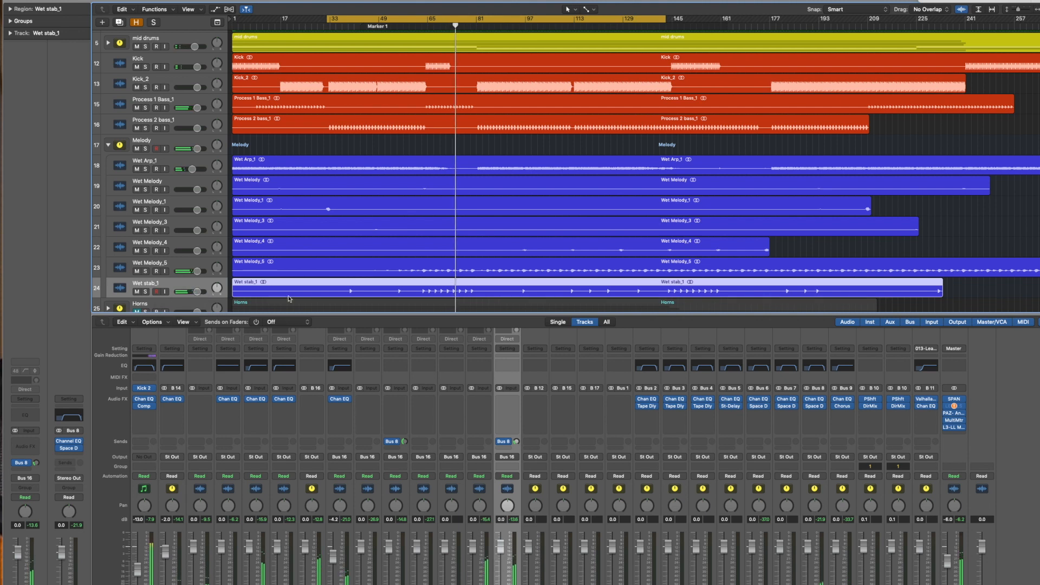
Add a Channel EQ to Wet stab_1 with a 132 Hz low cut and a +5.5 dB boost at 3100 Hz, Q 1.60
scroll(343, 246, "down", 5)
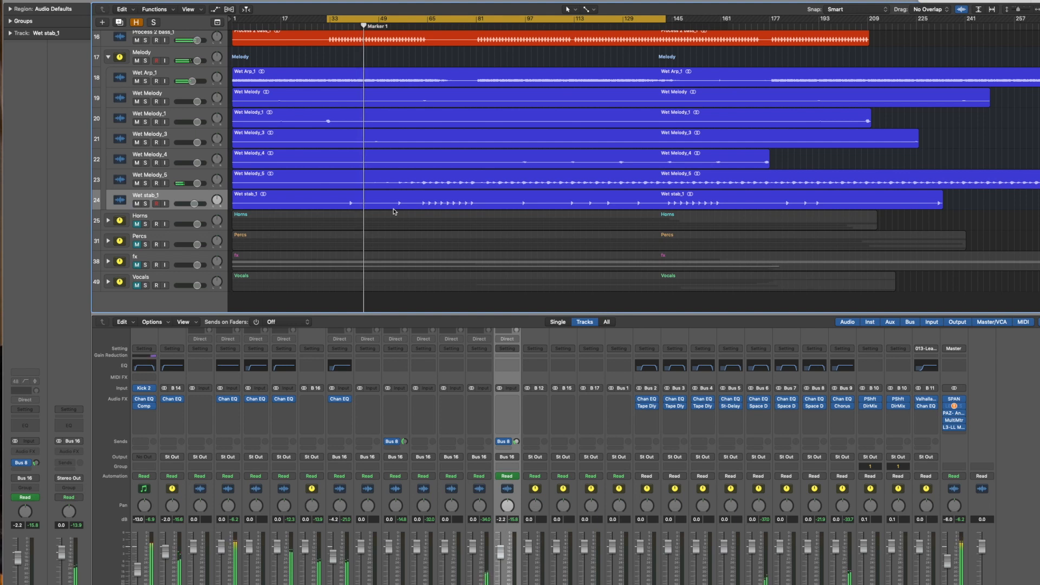
left_click(419, 24)
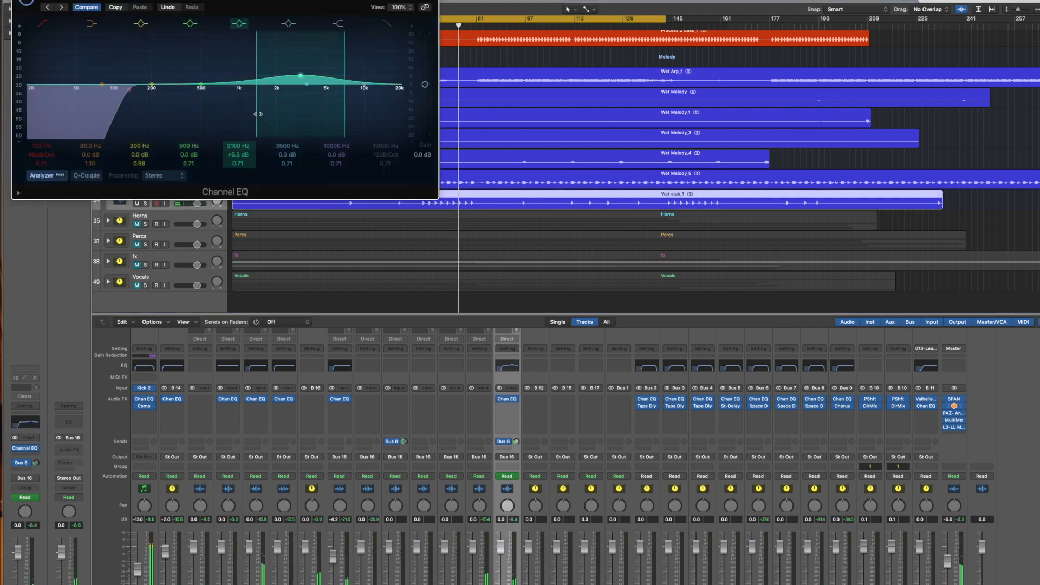
left_click_drag(259, 114, 268, 115)
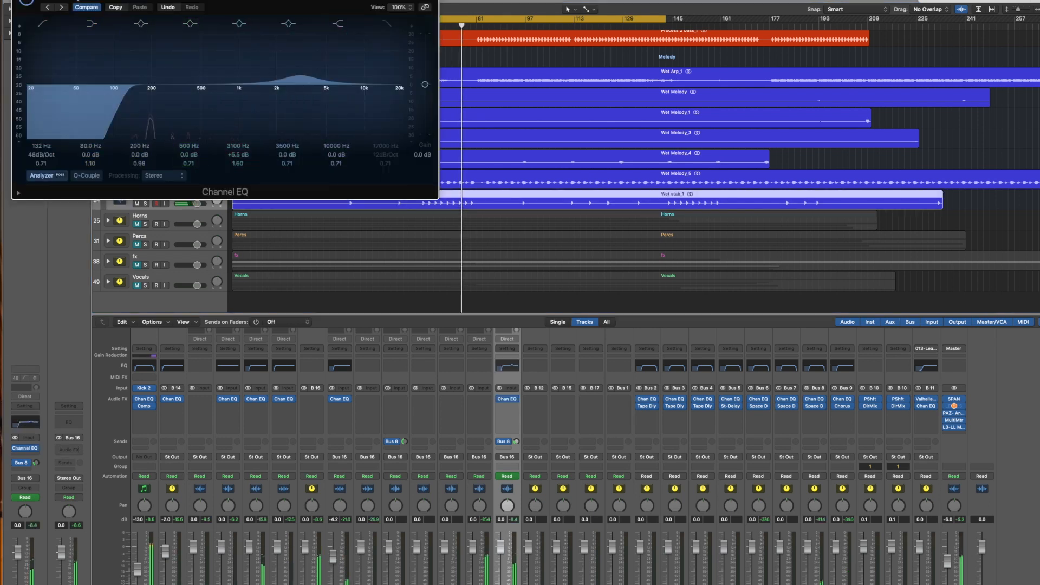
key("super+w")
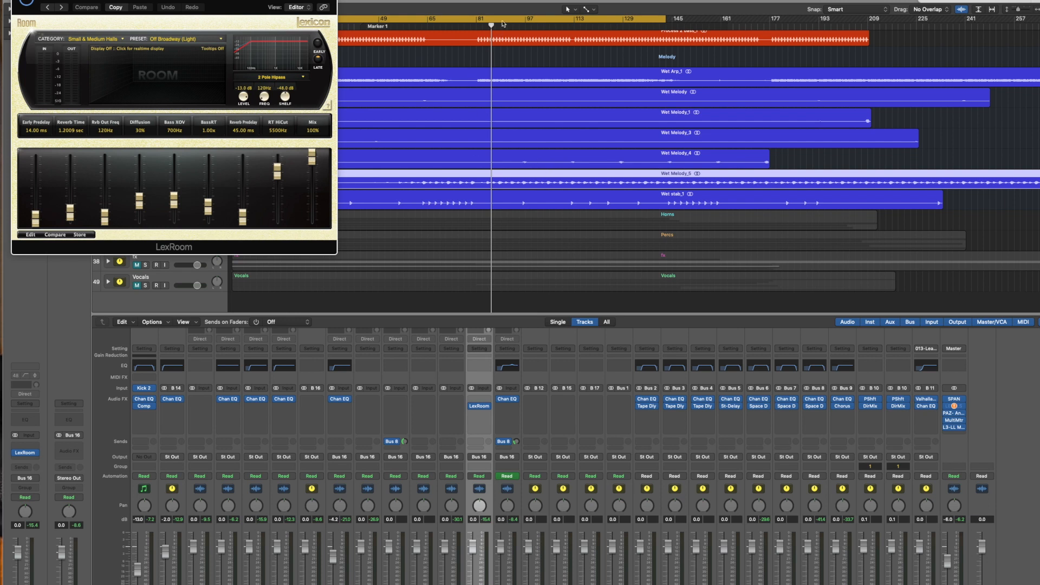
Audition Wet Melody_5 in solo from about bar 88, comparing its sound with LexRoom bypassed and active
left_click(500, 25)
key("space")
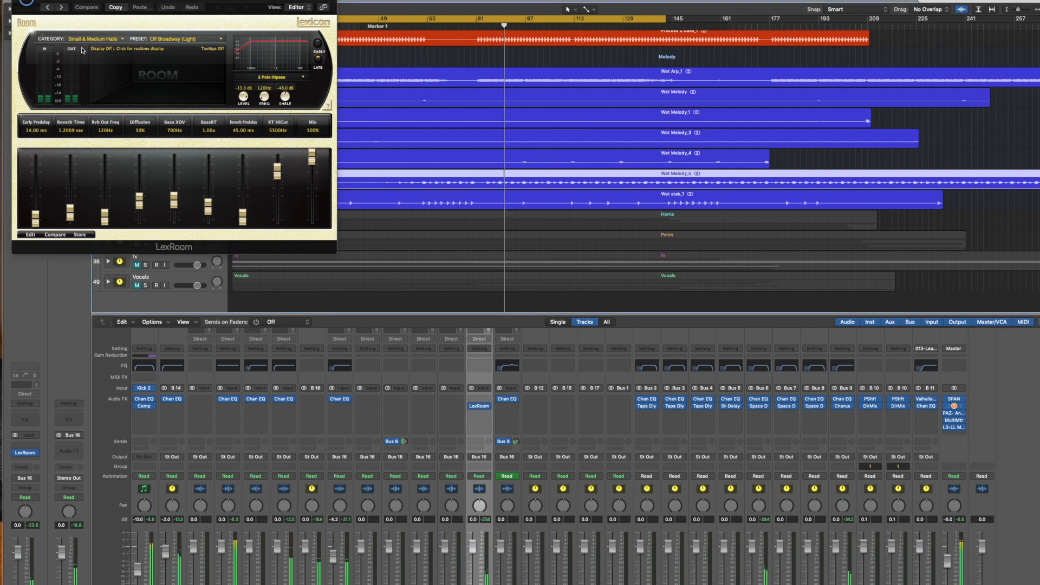
left_click_drag(59, 0, 539, 243)
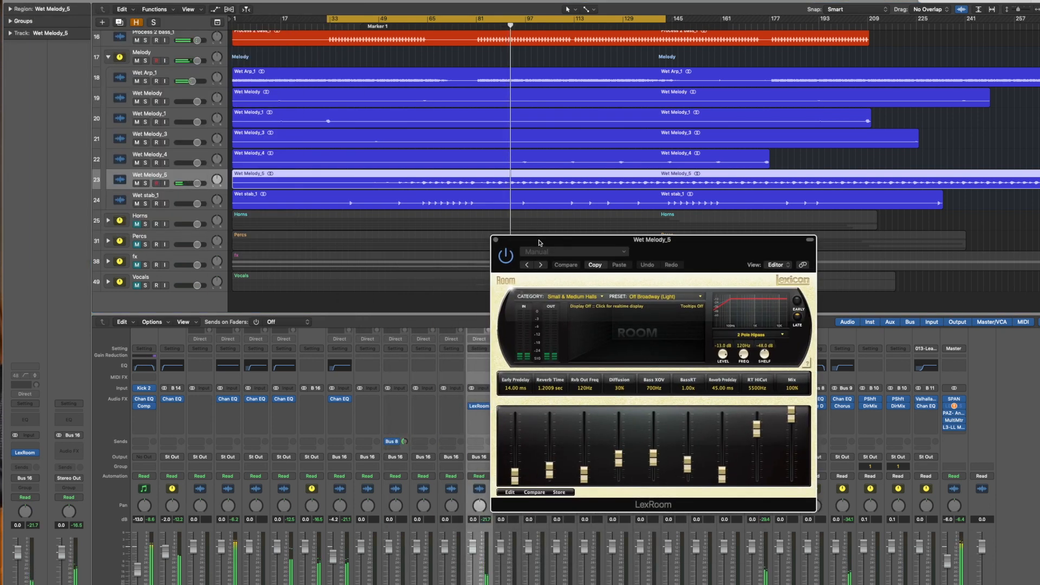
left_click(145, 183)
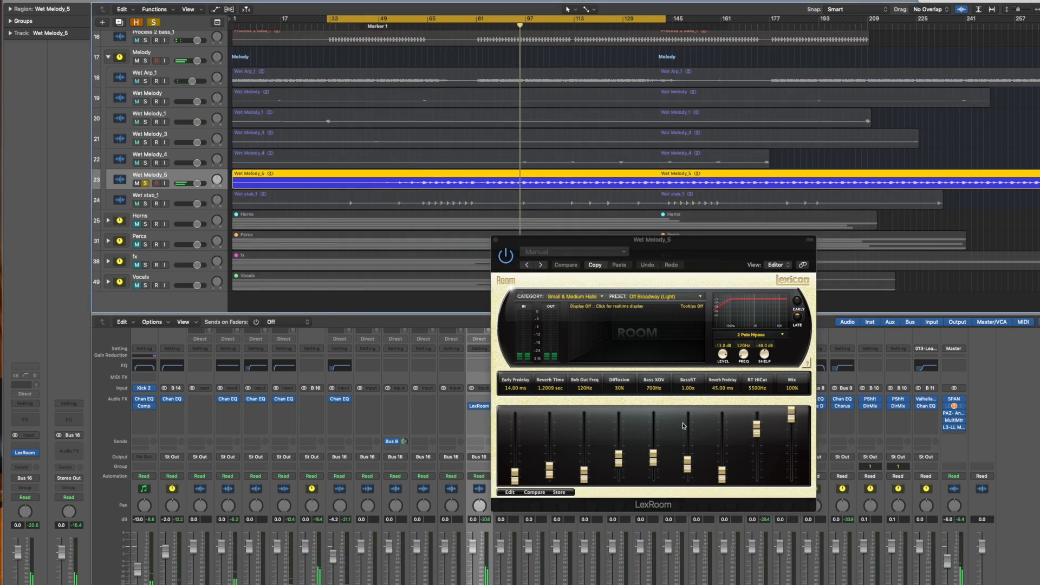
left_click(503, 253)
left_click(503, 260)
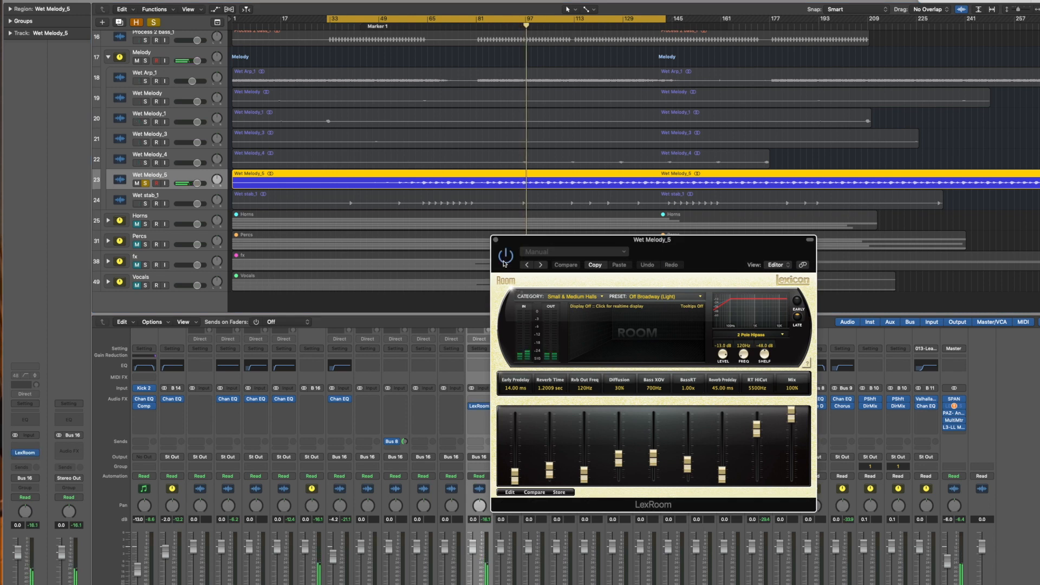
left_click(496, 241)
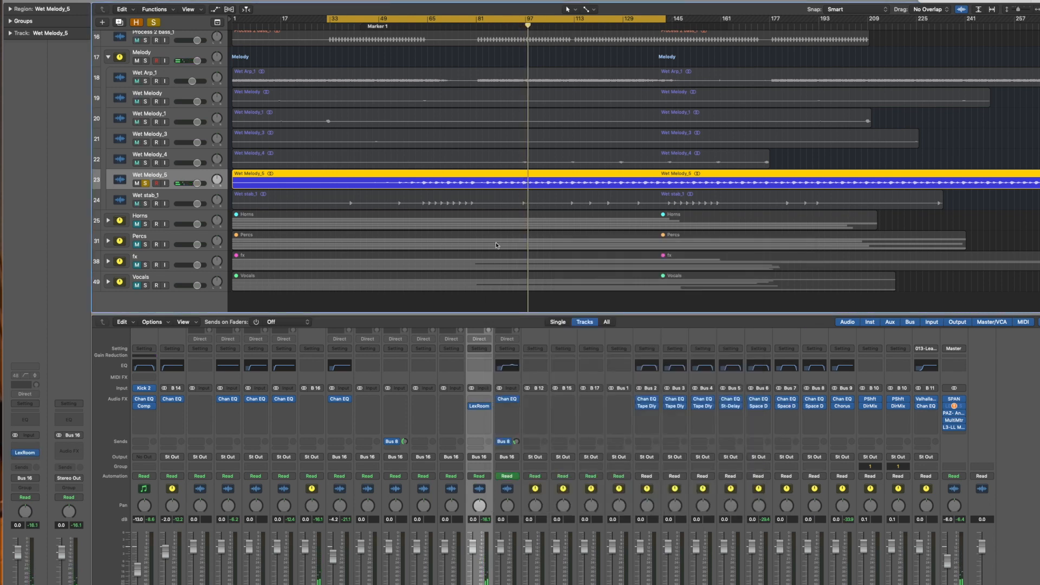
left_click(145, 183)
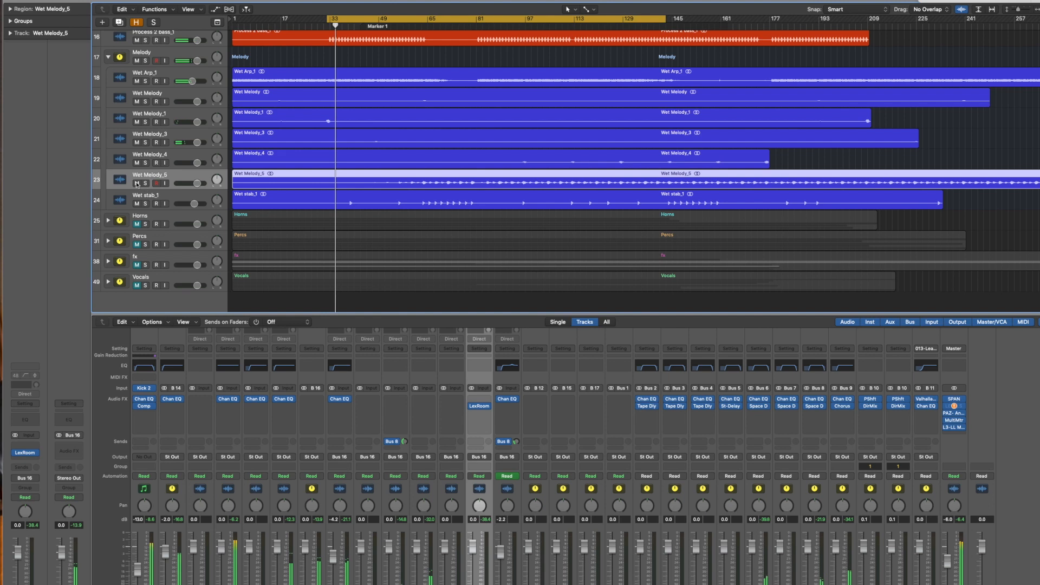
Take Wet Arp_1 and Wet stab_1 out of the Melody stack and check the mix from about bar 65 with the master's PAZ-Analyzer
left_click(169, 198)
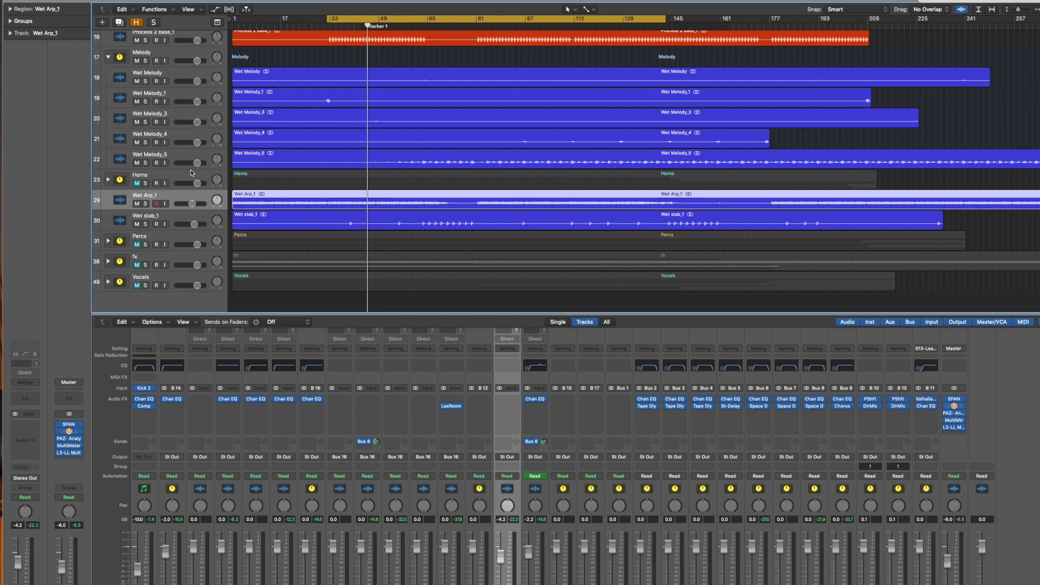
key("space")
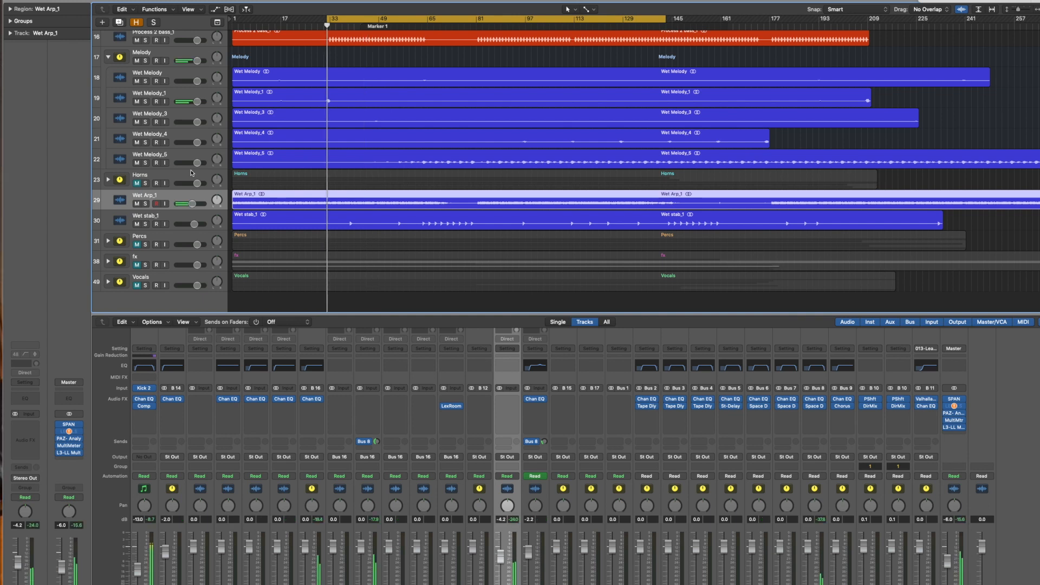
left_click(430, 27)
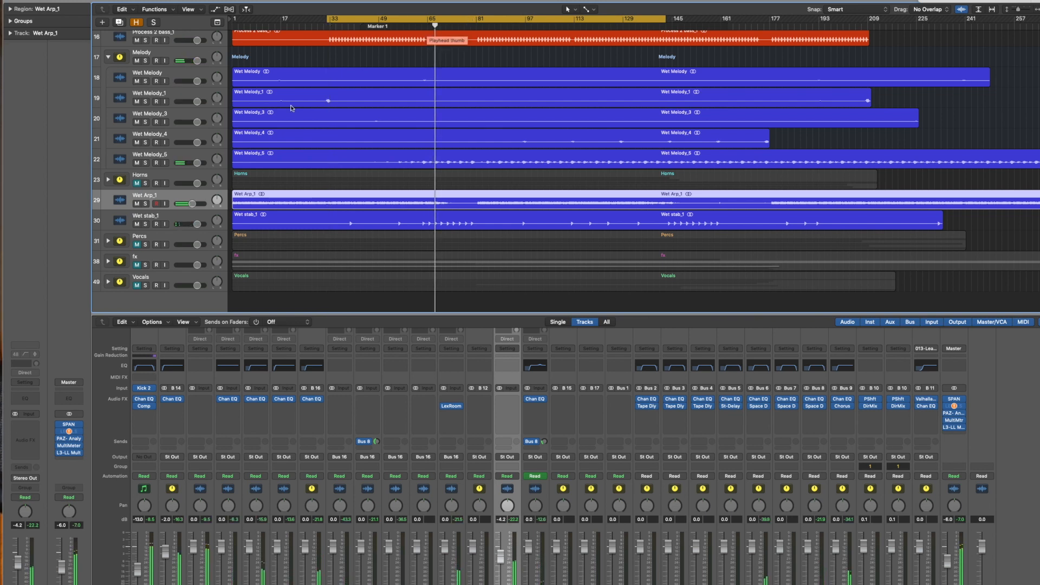
left_click(70, 439)
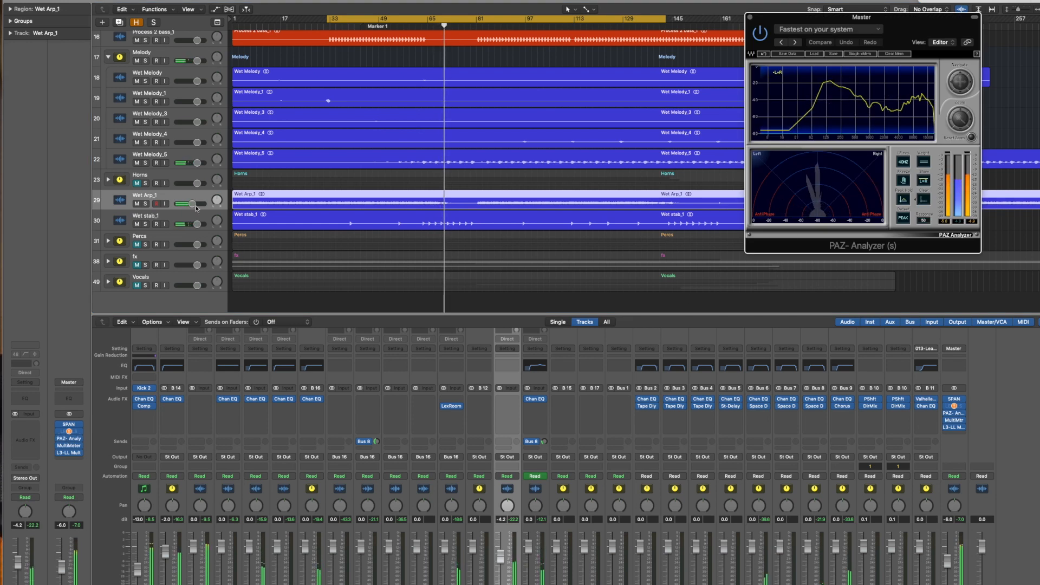
left_click(145, 61)
left_click(145, 61)
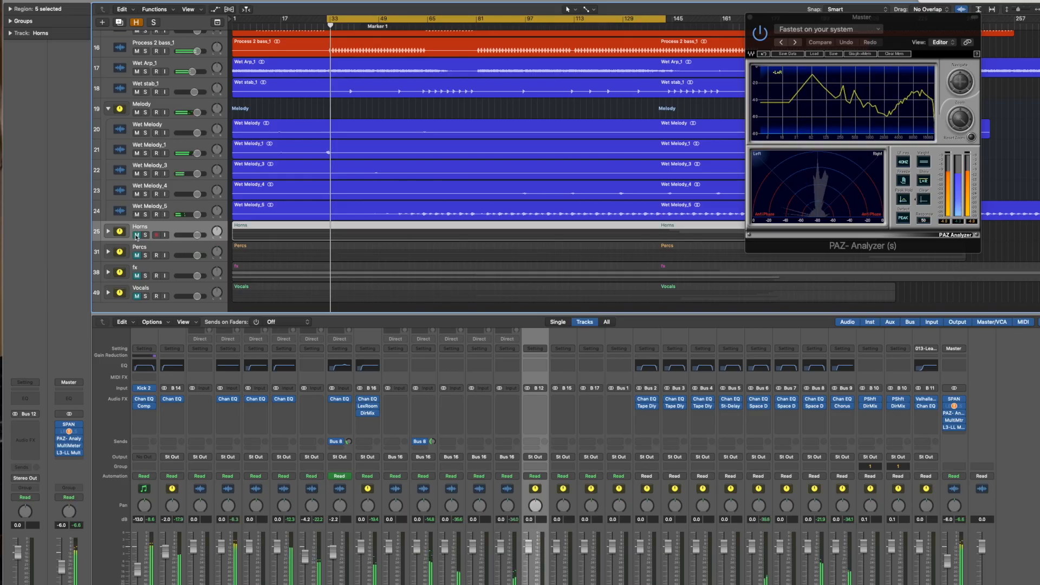
Unmute and expand the Horns stack, and close the PAZ-Analyzer
left_click(136, 234)
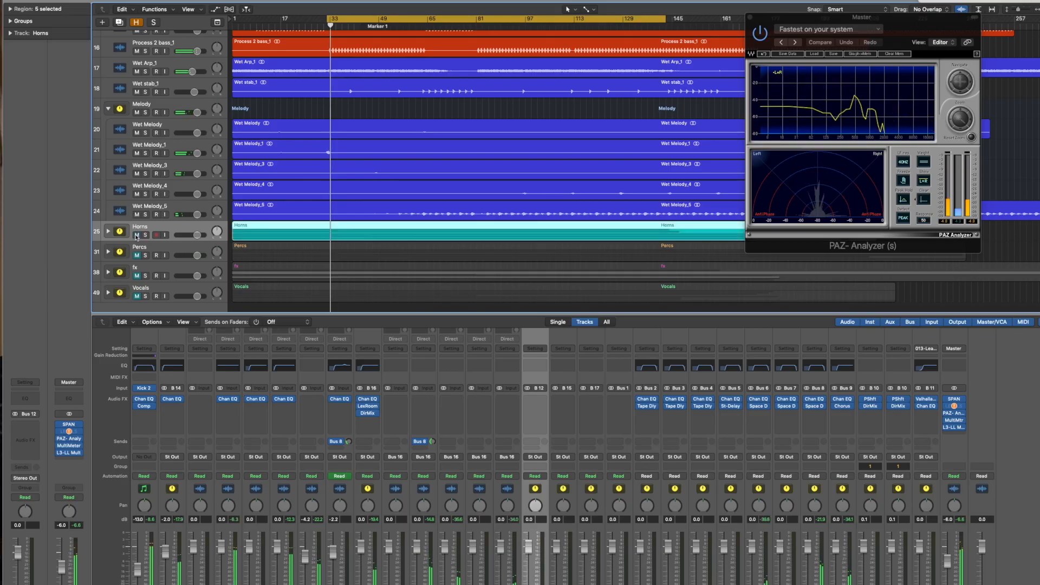
left_click(109, 232)
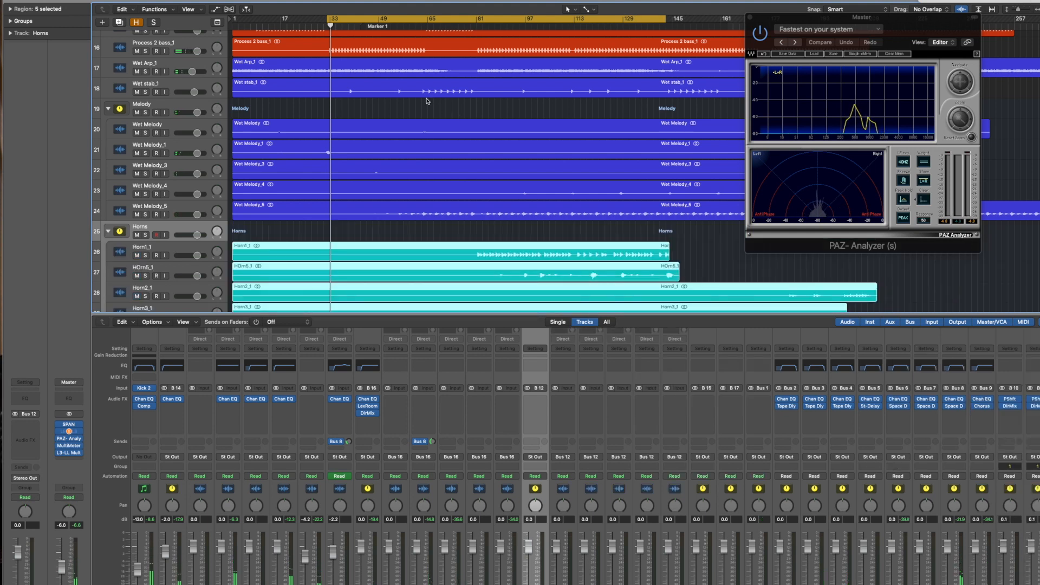
scroll(427, 101, "down", 3)
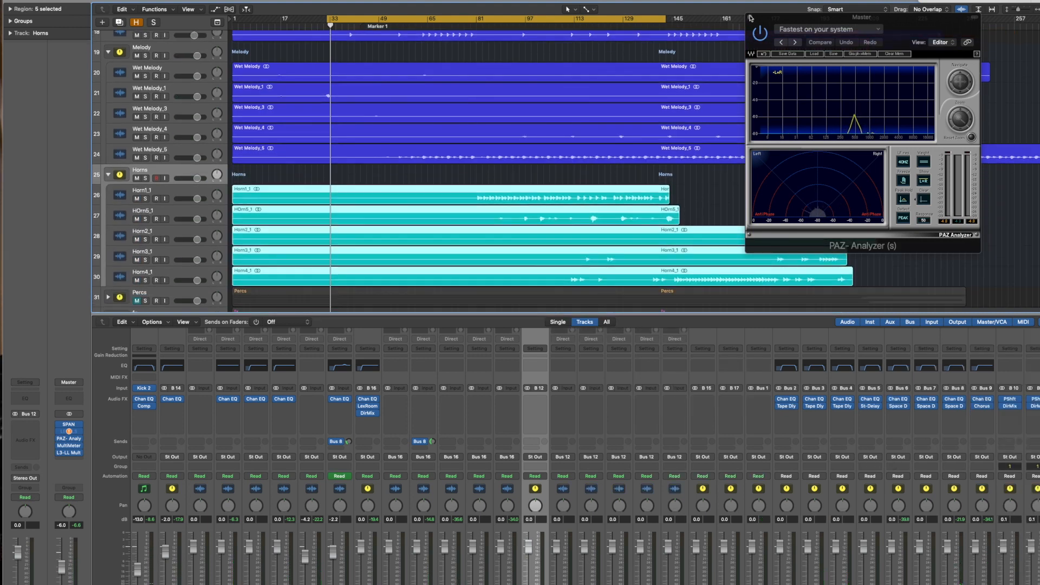
left_click(750, 17)
Move the cycle's start to about bar 65 and play the section where the horns enter
left_click_drag(327, 20, 431, 76)
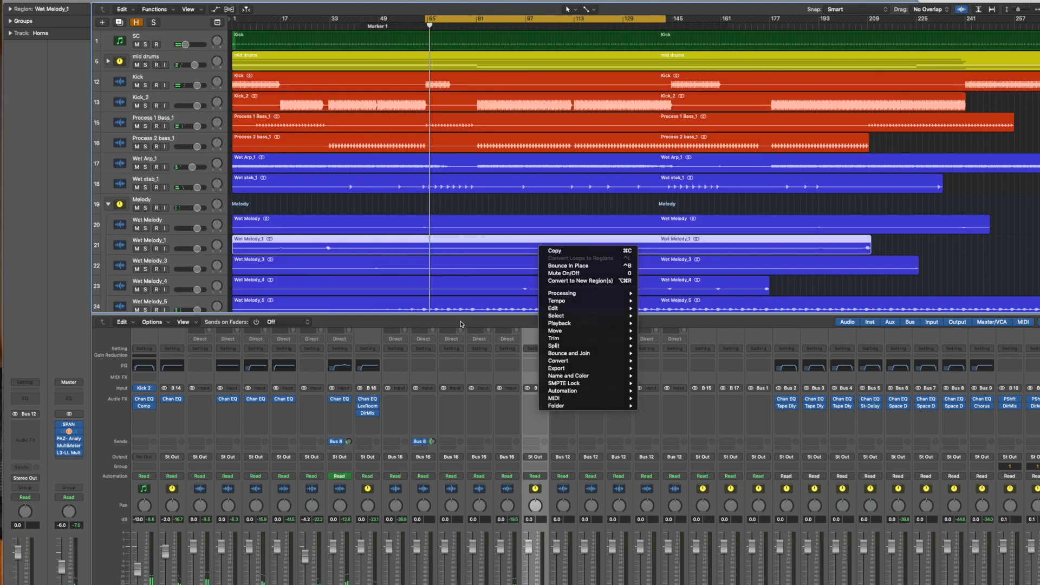
key("Escape")
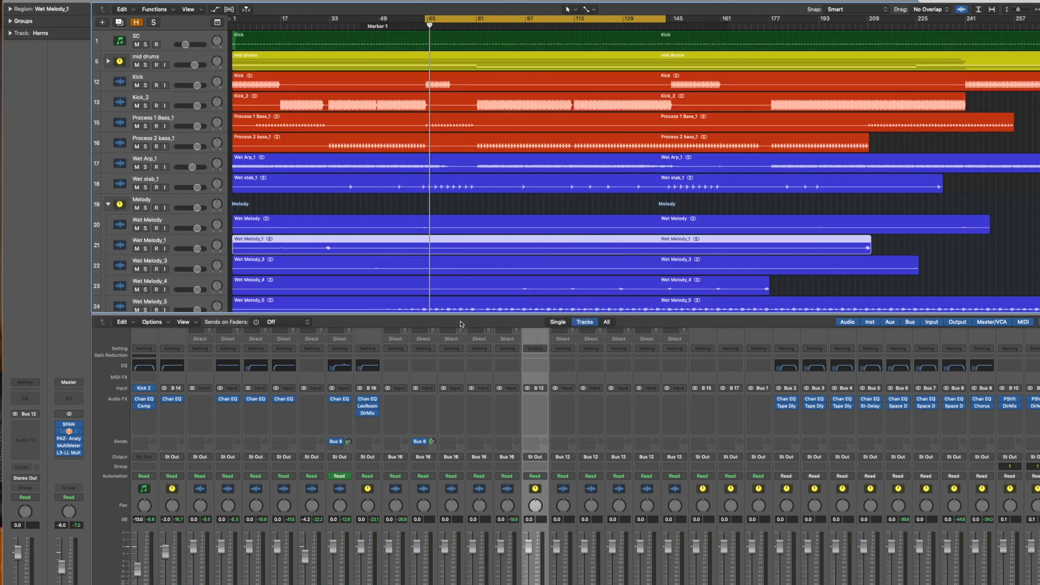
scroll(463, 198, "down", 5)
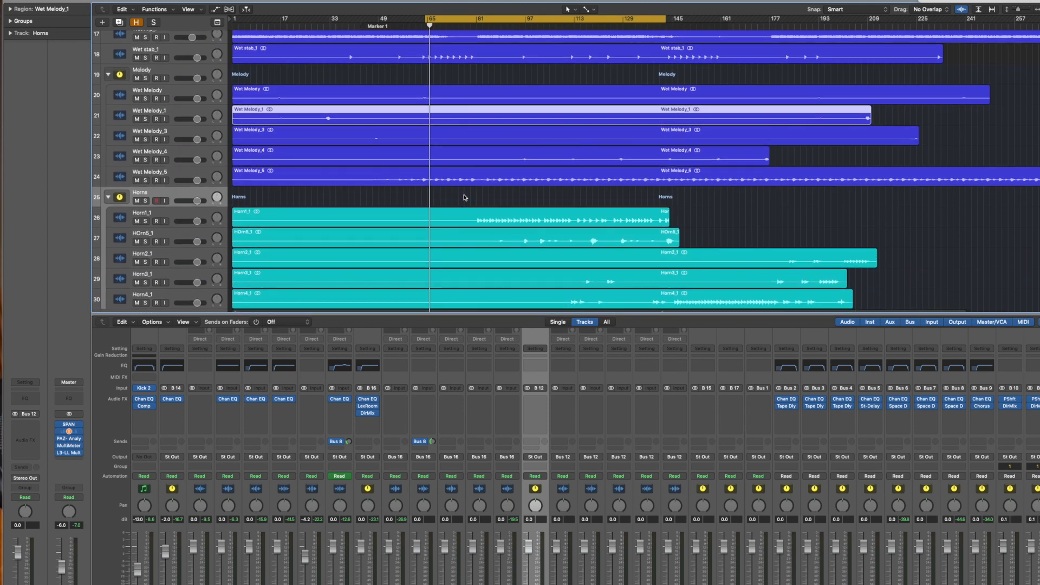
key("space")
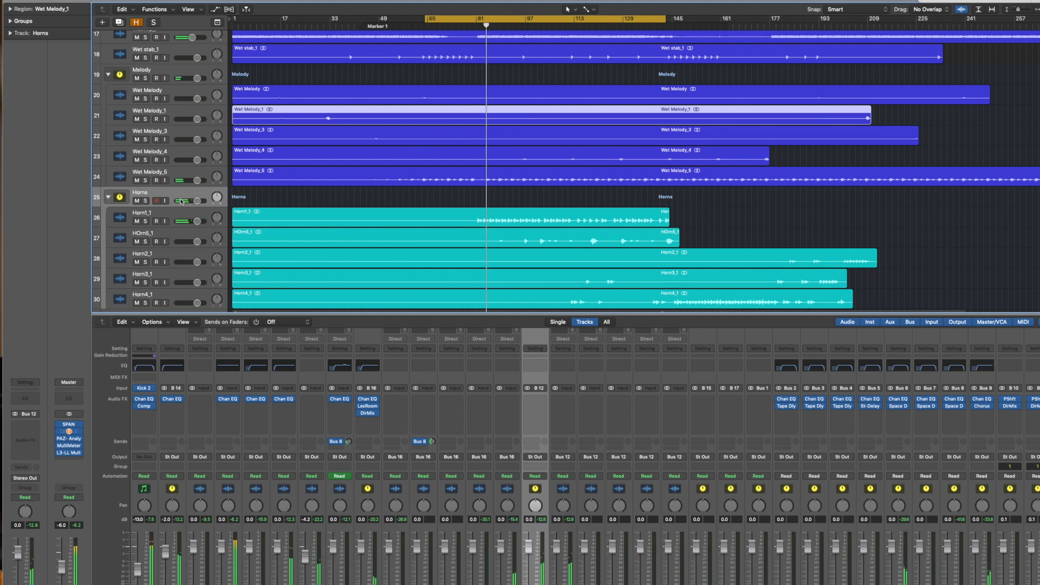
left_click(262, 206)
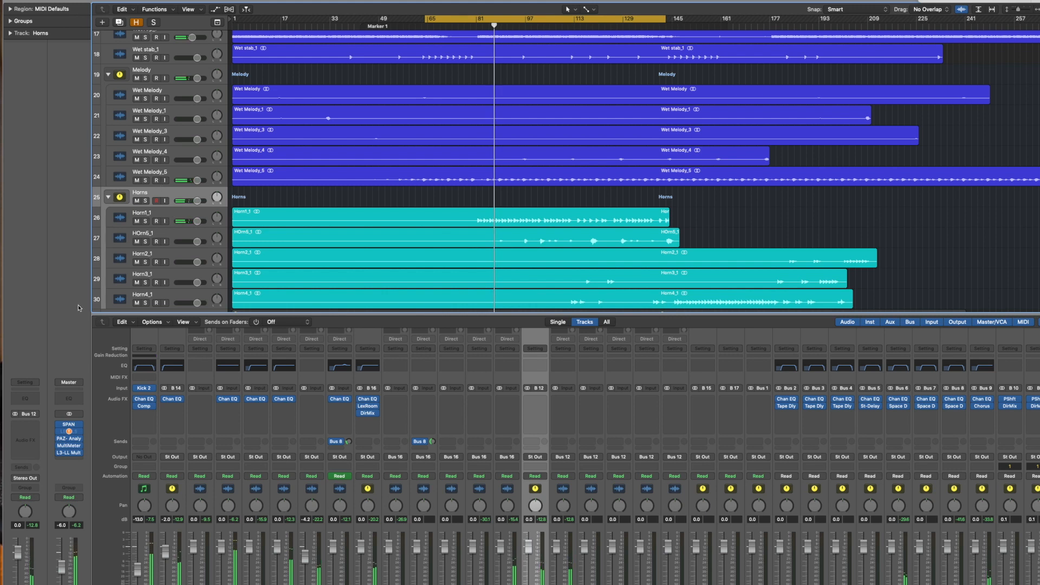
Add a Channel EQ to the Horns stack with a 48 dB/Oct low cut at about 145 Hz and a +5.0 dB boost at 5500 Hz
left_click(31, 400)
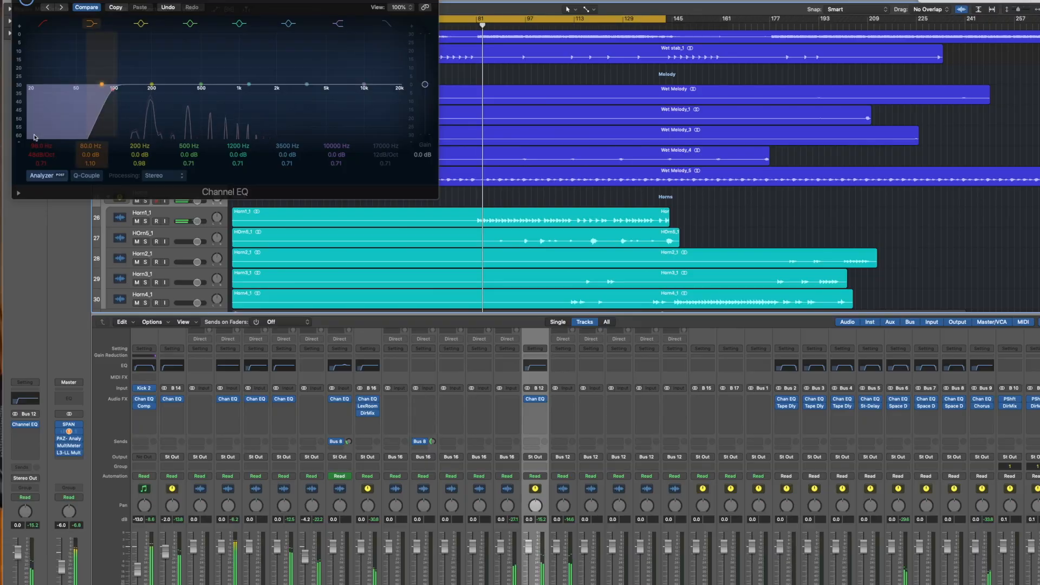
left_click_drag(40, 146, 40, 139)
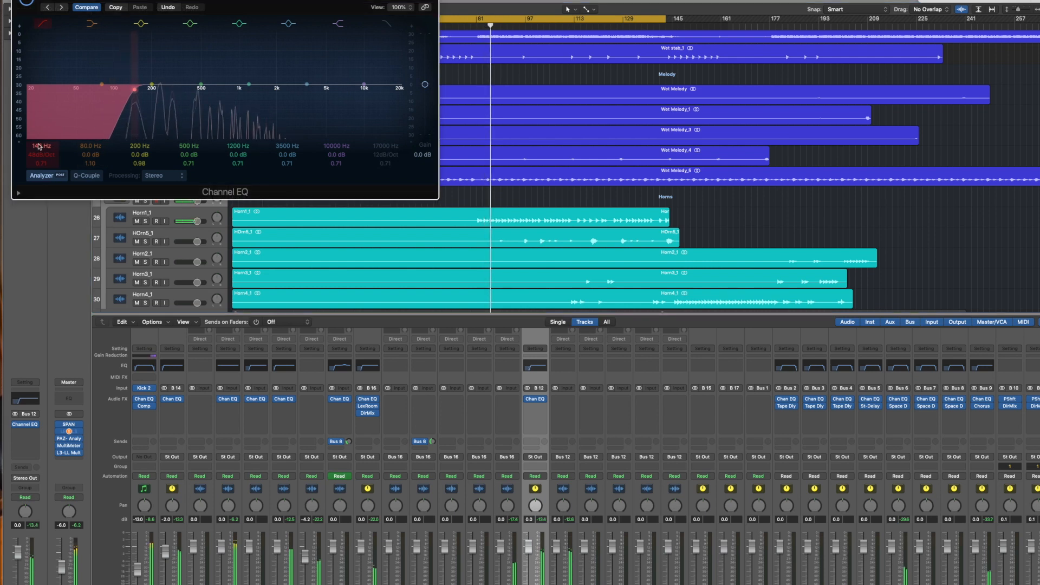
left_click_drag(307, 84, 334, 71)
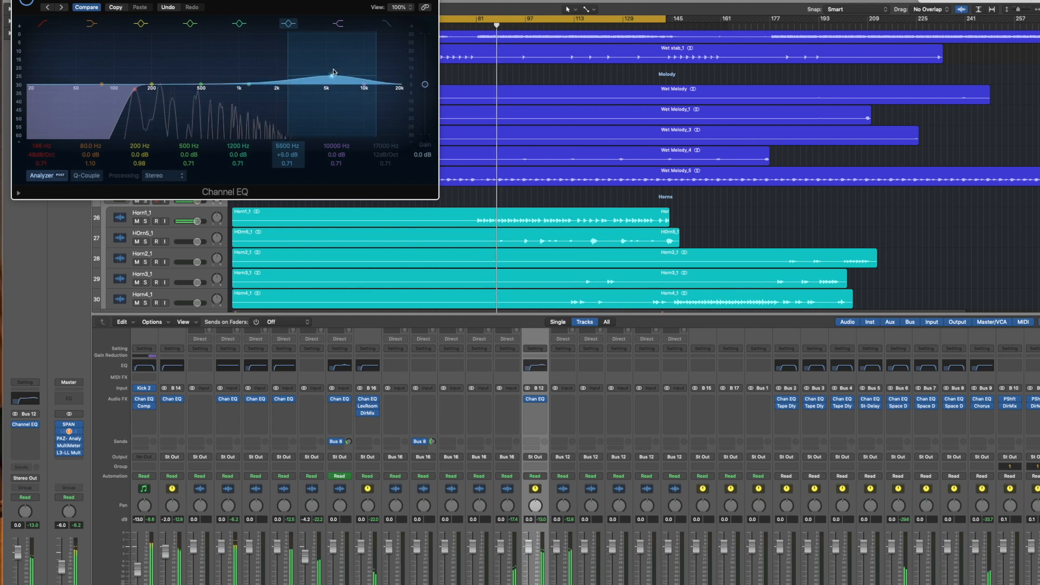
Set up LexChamber reverb for the Horns stack through a Bus 18 send, using the Deep Chamber 1 (Dark) preset, and play it back
left_click(26, 432)
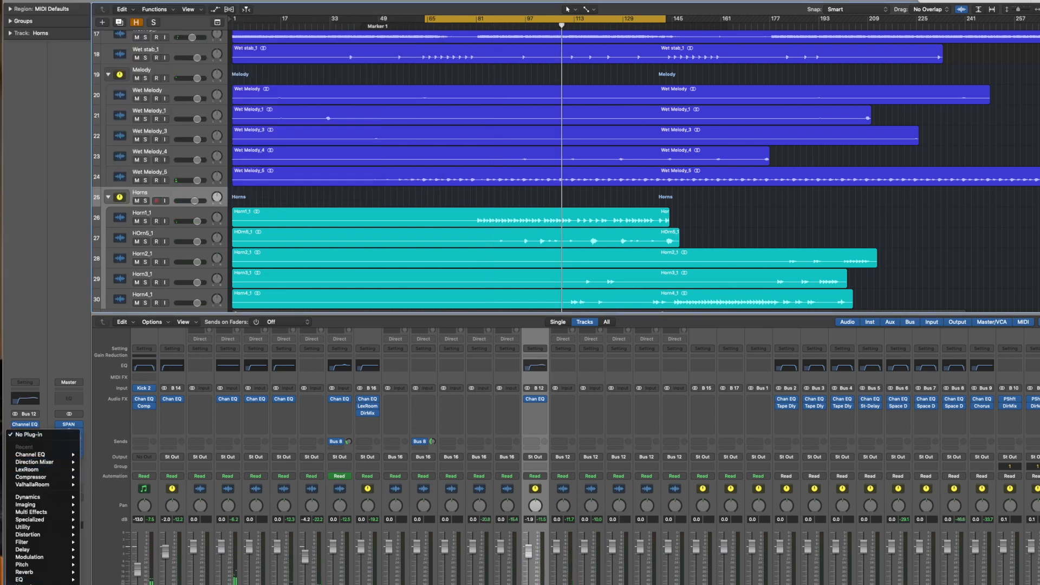
mouse_move(33, 584)
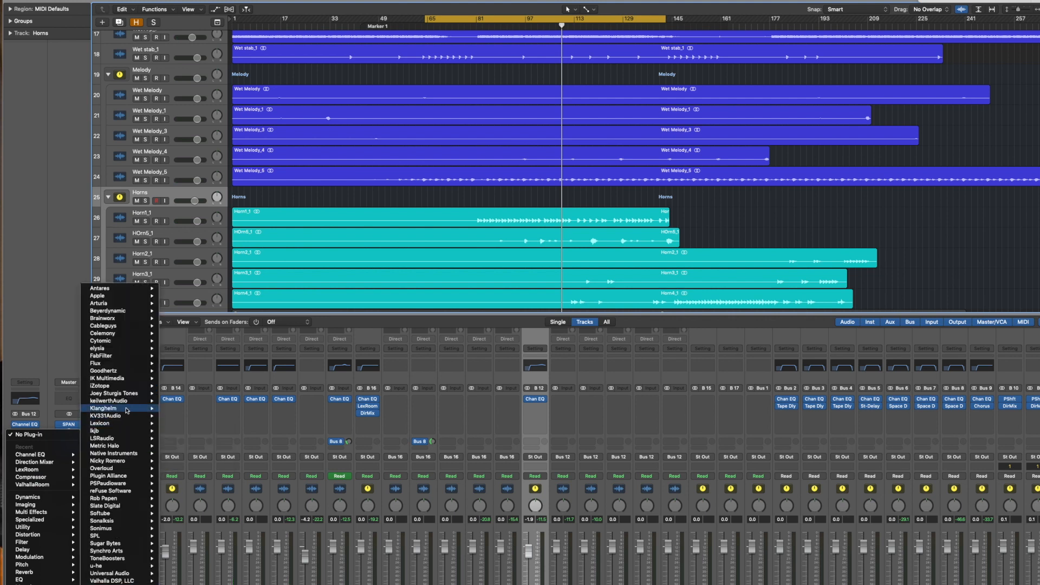
mouse_move(124, 479)
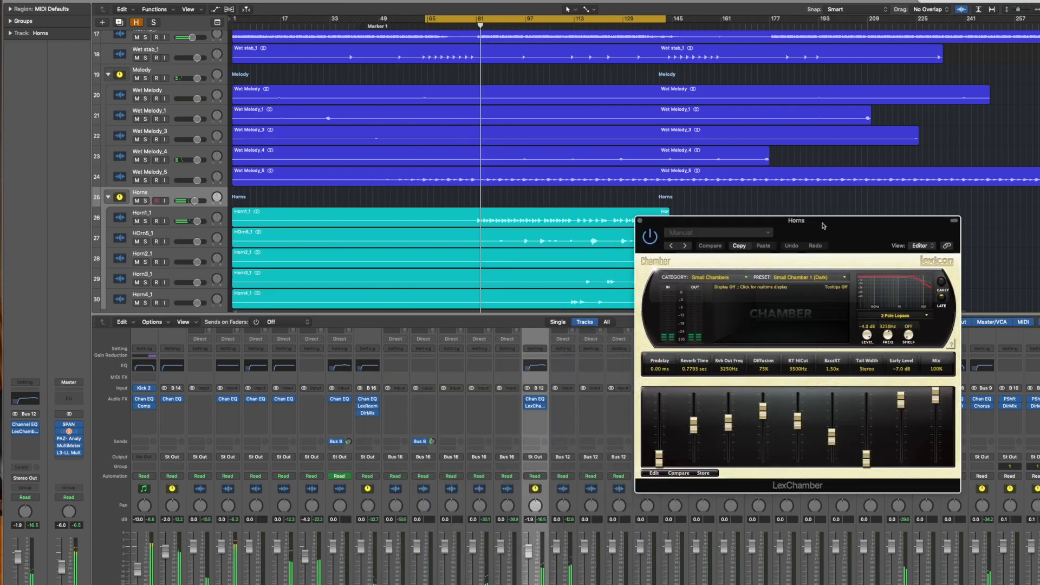
left_click_drag(817, 221, 656, 305)
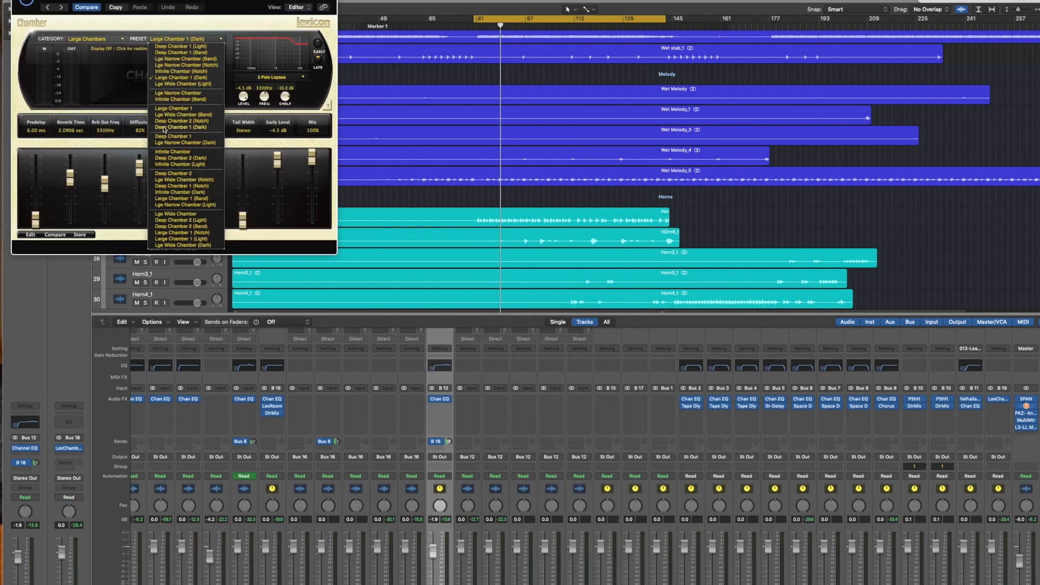
left_click(164, 128)
key("space")
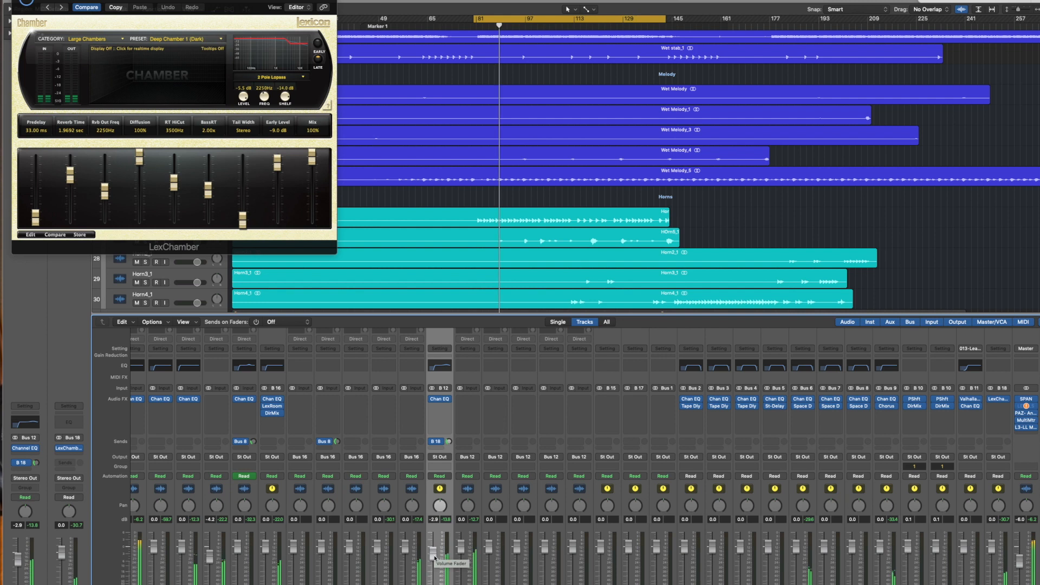
Lower the Horns stack's volume to -3.3 dB and the Percs_4 track's volume to -3.7 dB
left_click_drag(434, 557, 434, 560)
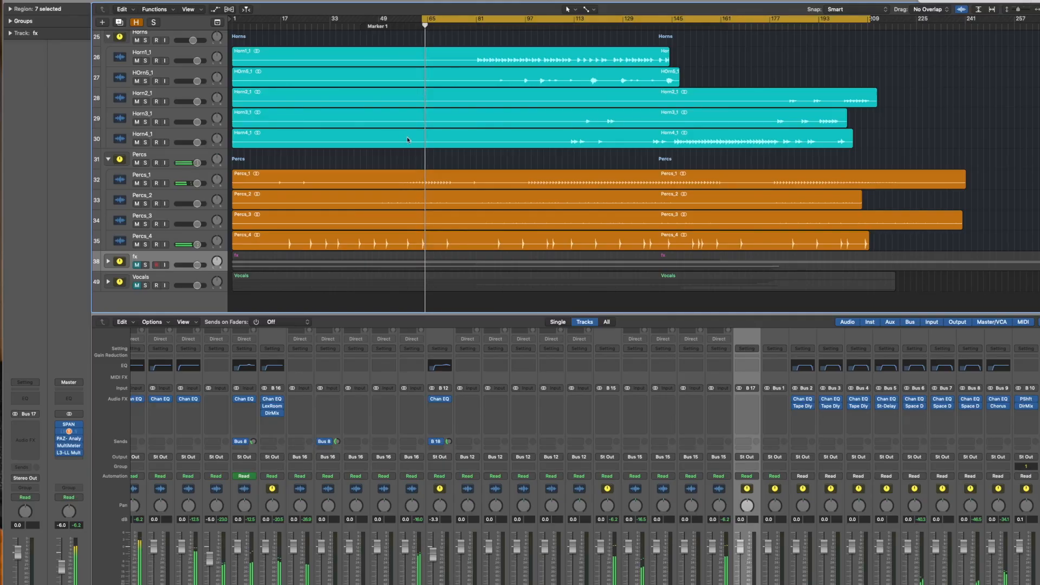
left_click(175, 240)
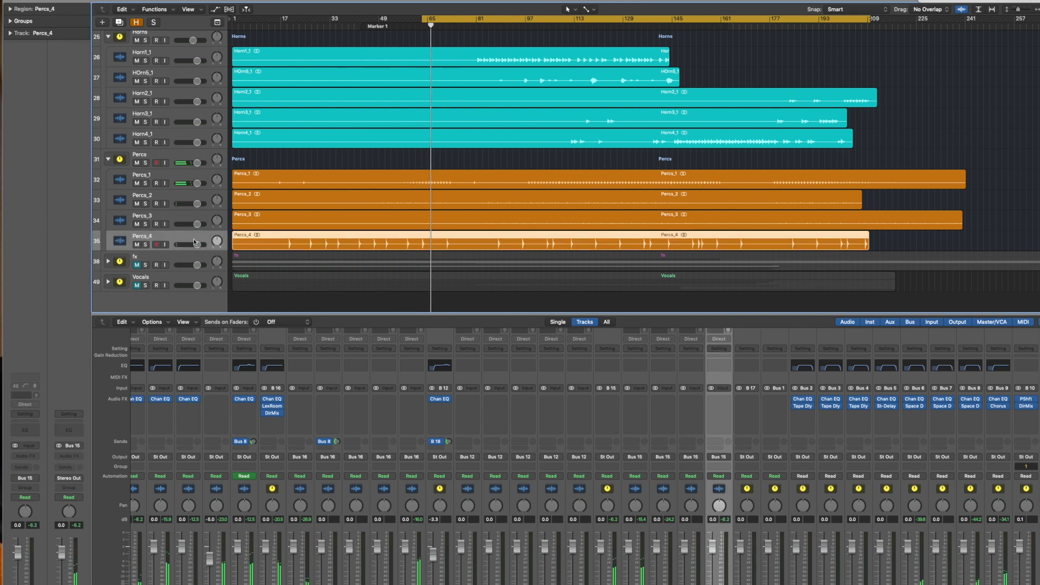
left_click_drag(197, 244, 192, 244)
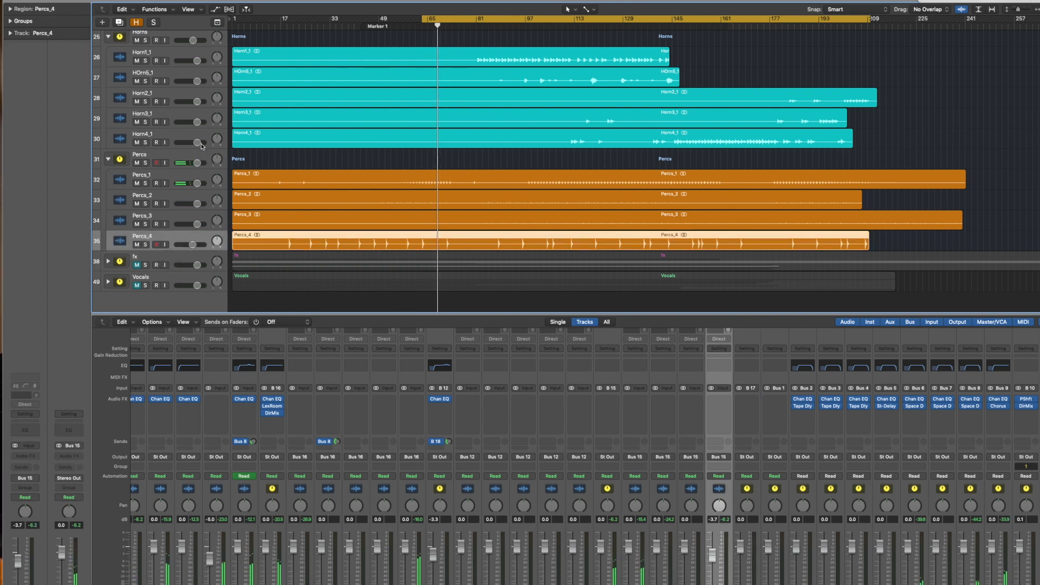
Audition the Percs_1 track in solo, release it, and solo the Percs_2 track
left_click(145, 183)
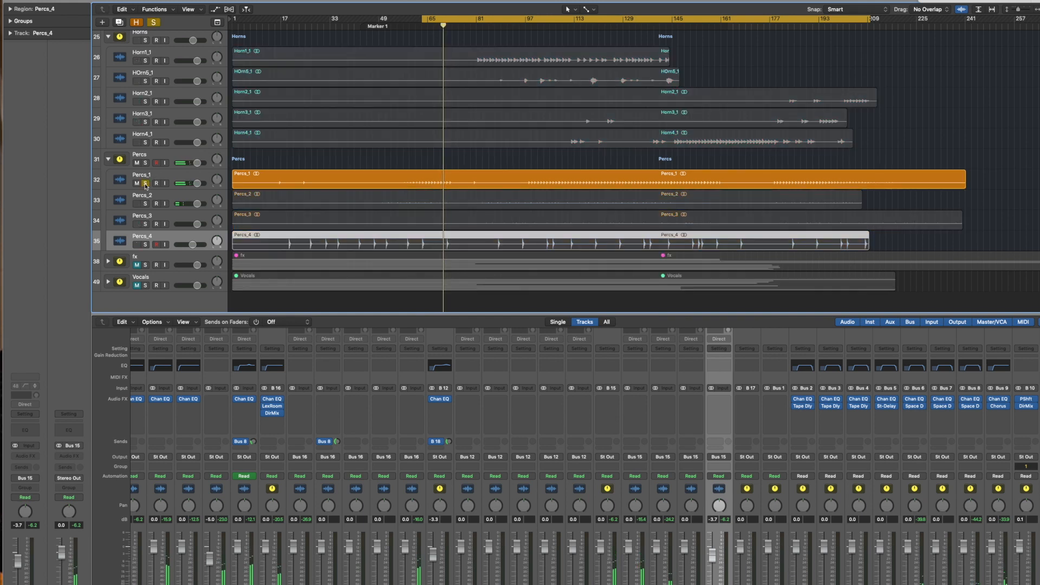
left_click(145, 183)
left_click(145, 203)
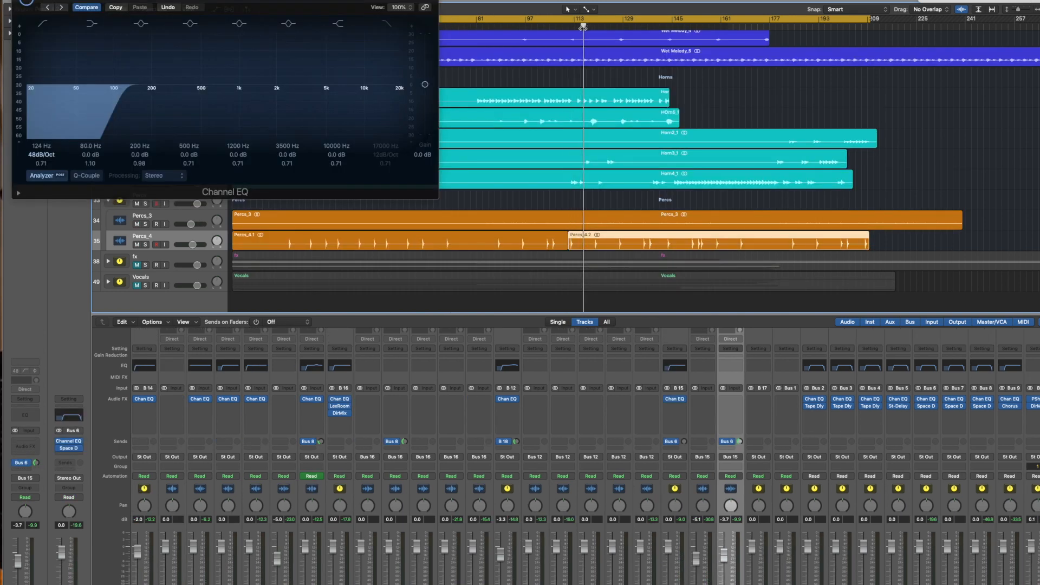
Split the Percs_4 region at about bar 116, duplicate the track without content, and move the short middle piece onto the new track
key("super+t")
left_click(183, 238)
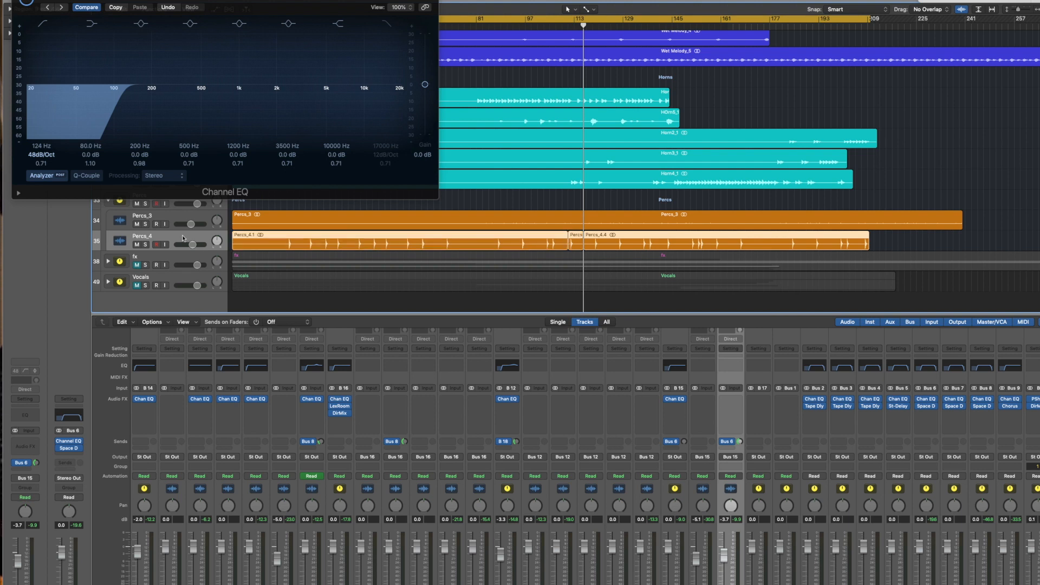
key("super+d")
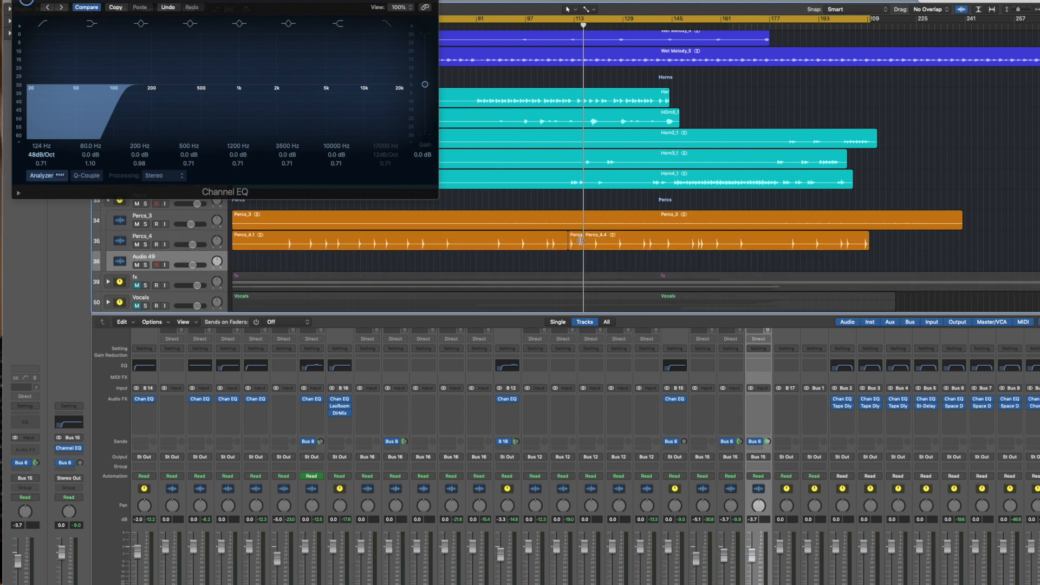
left_click_drag(578, 240, 577, 258)
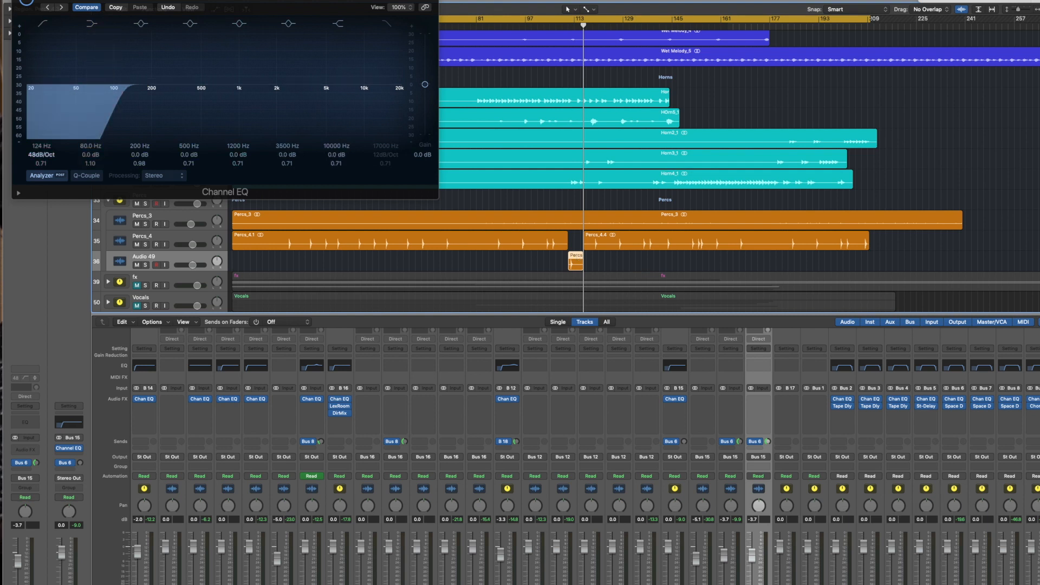
Close the Channel EQ, add a Bus 2 (1/4 Delay) send to the new percussion track, and play the section back
left_click(18, 0)
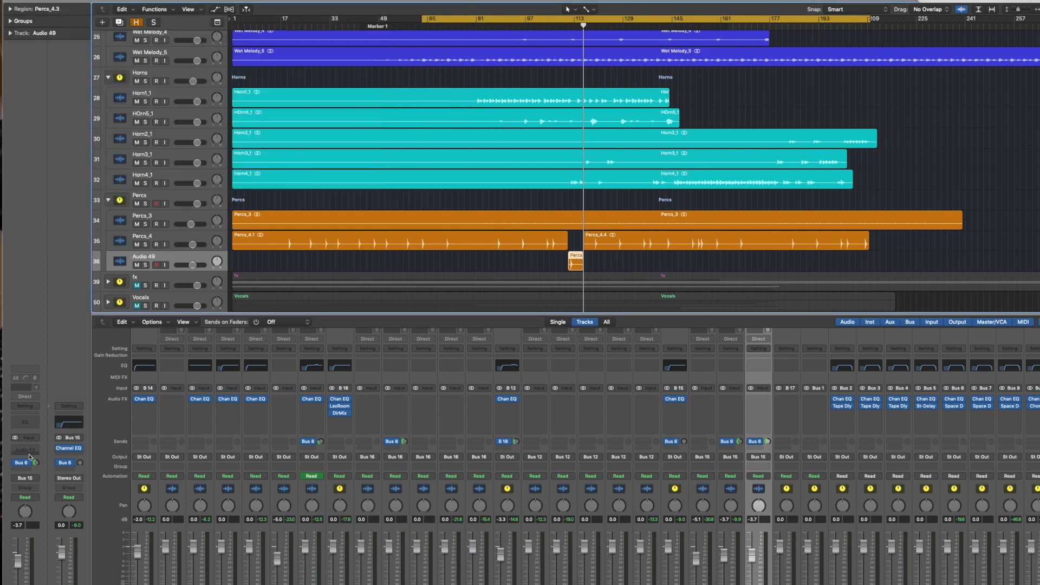
left_click(32, 474)
mouse_move(38, 482)
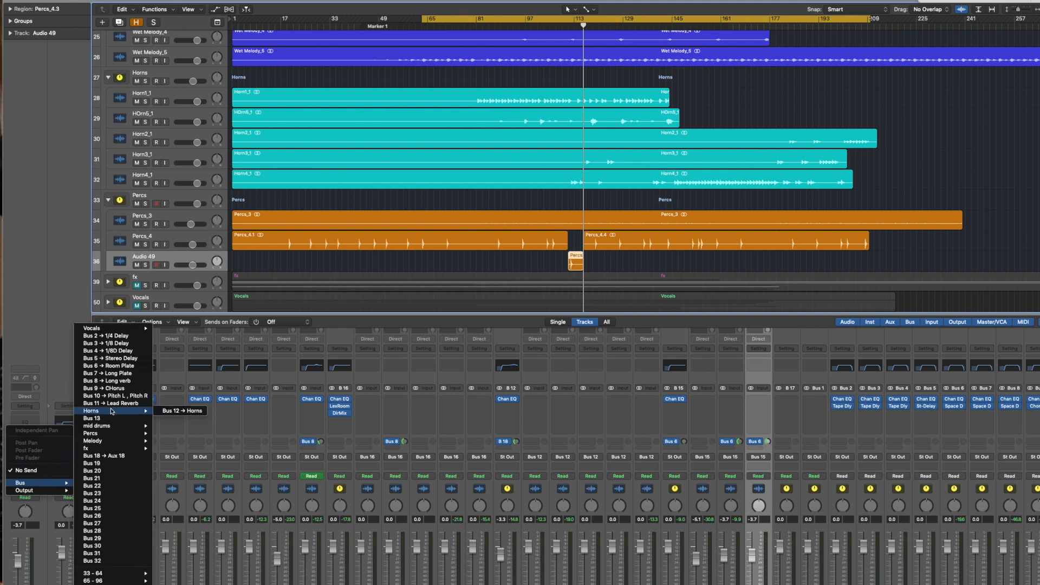
left_click(106, 336)
scroll(603, 76, "up", 10)
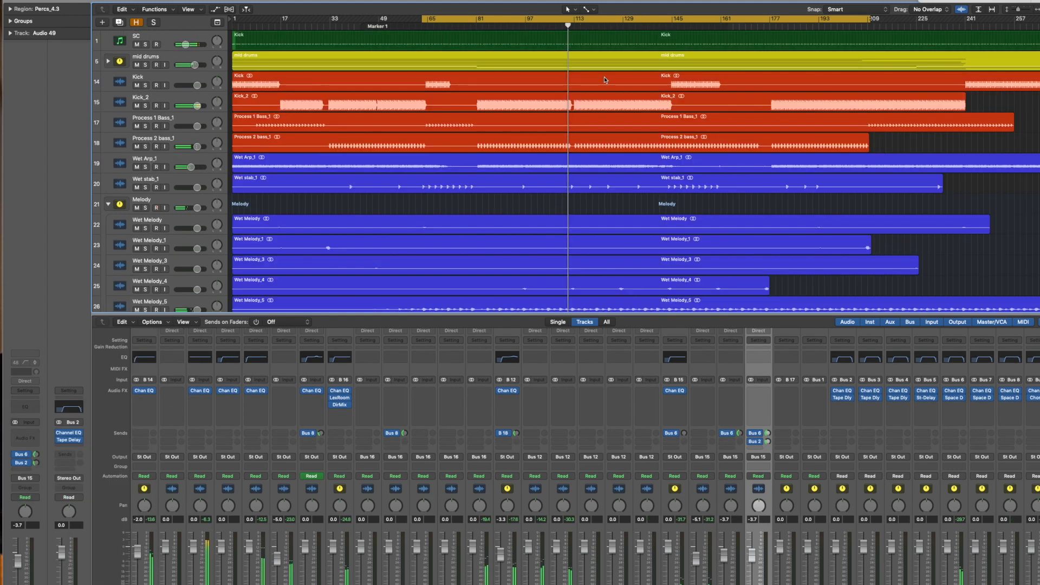
scroll(604, 77, "down", 10)
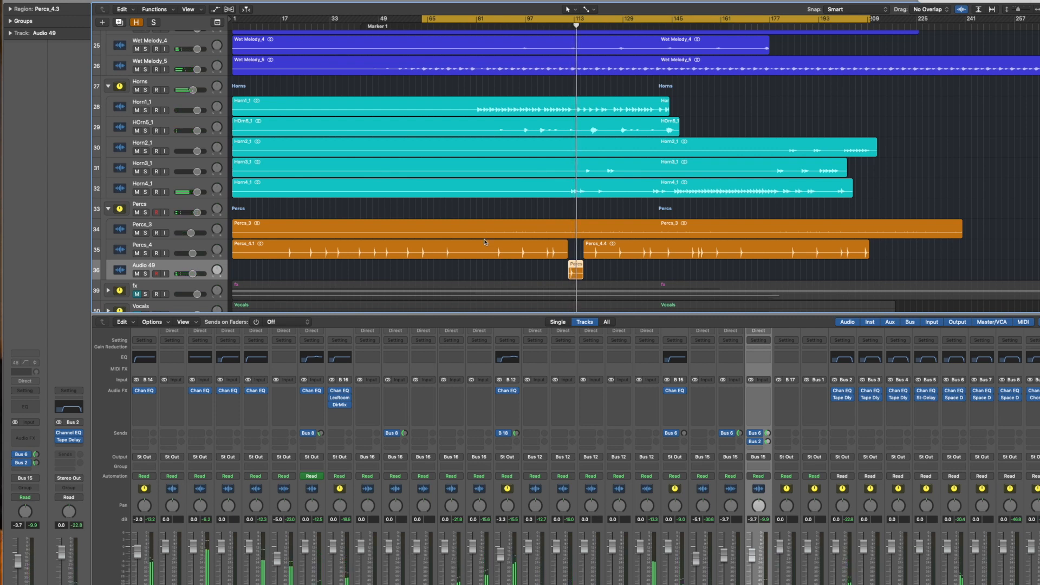
scroll(484, 242, "up", 2)
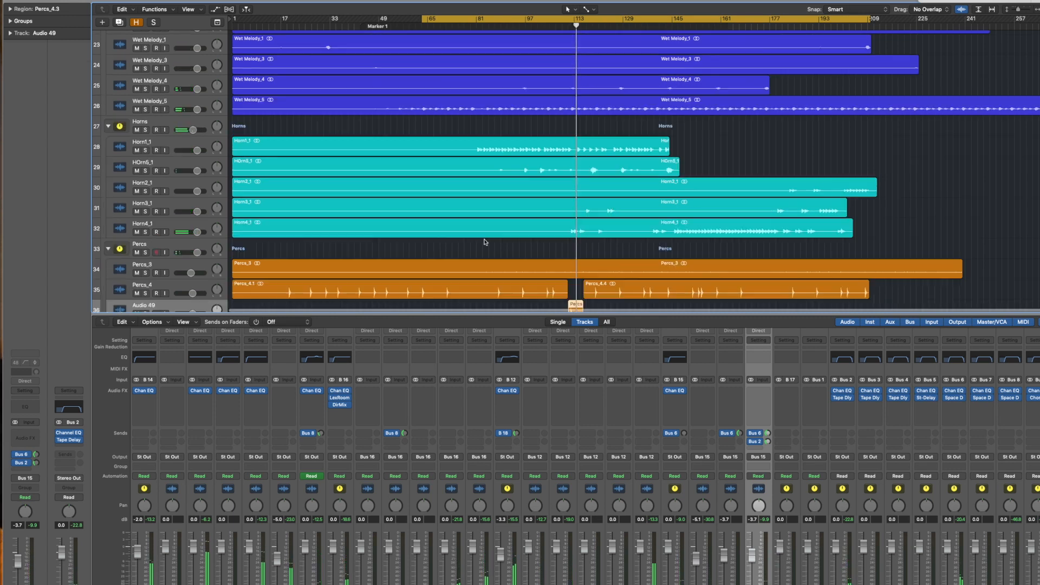